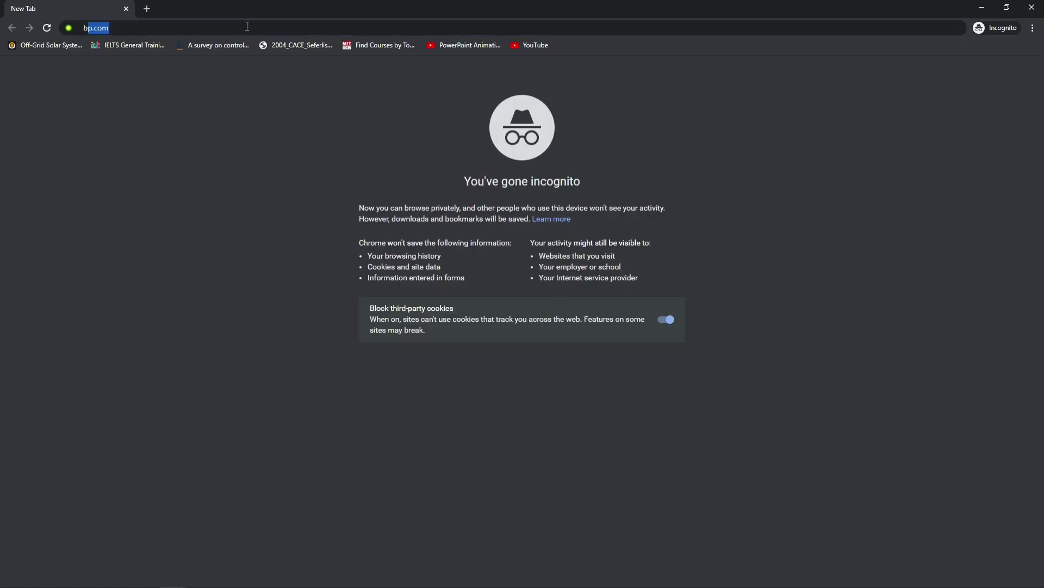
# - Search for british petroleum and go from bp.com's Energy economics to the energy charting tool
pyautogui.write('british petroleum')
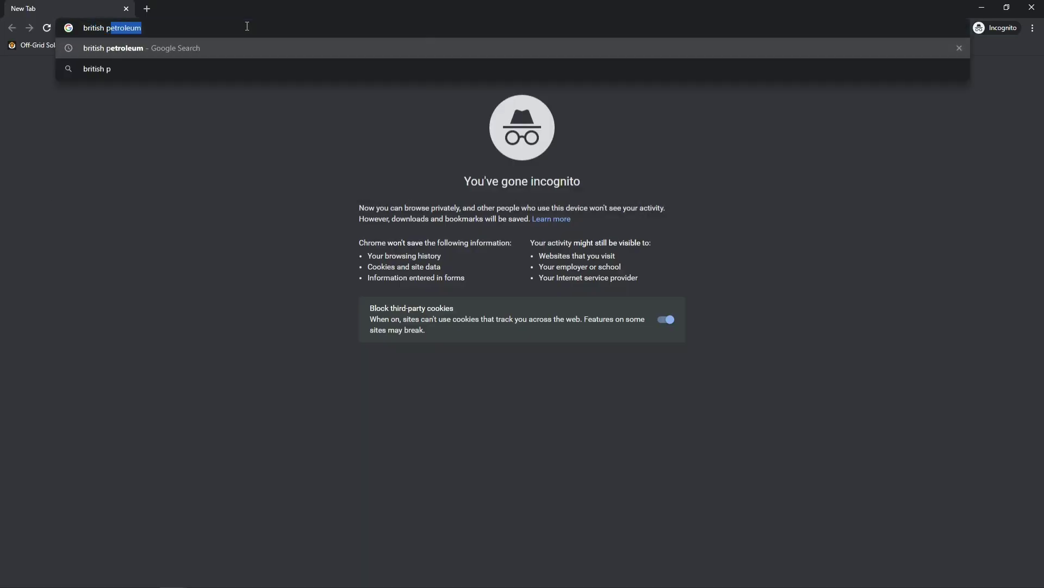
pyautogui.press('Return')
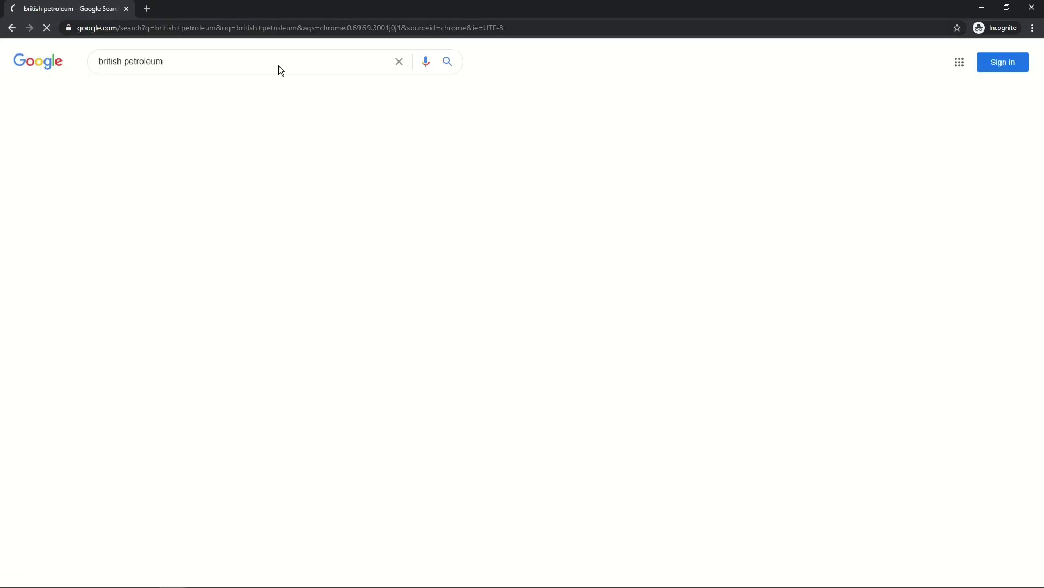
pyautogui.click(105, 153)
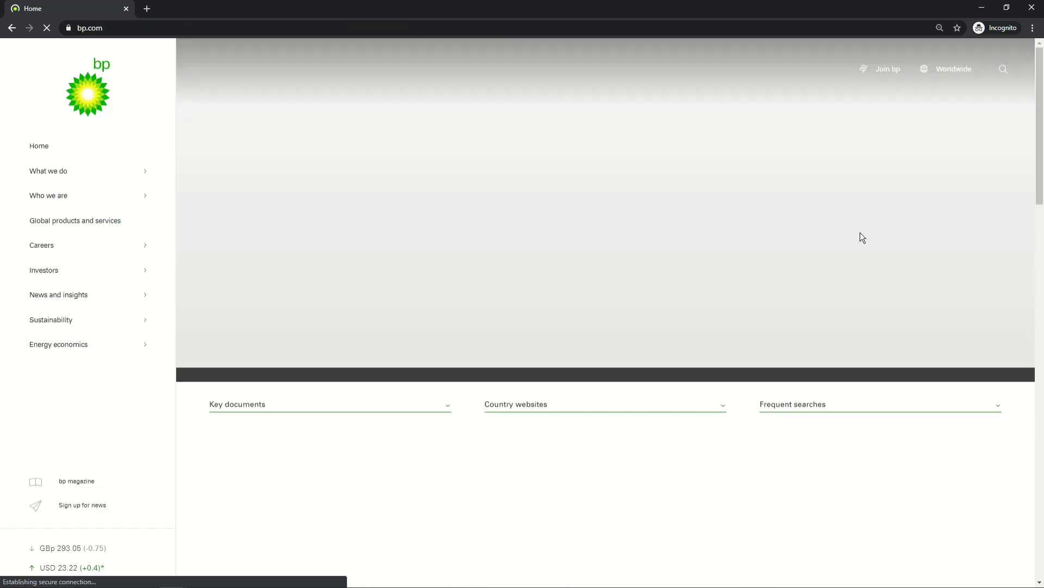
pyautogui.click(106, 346)
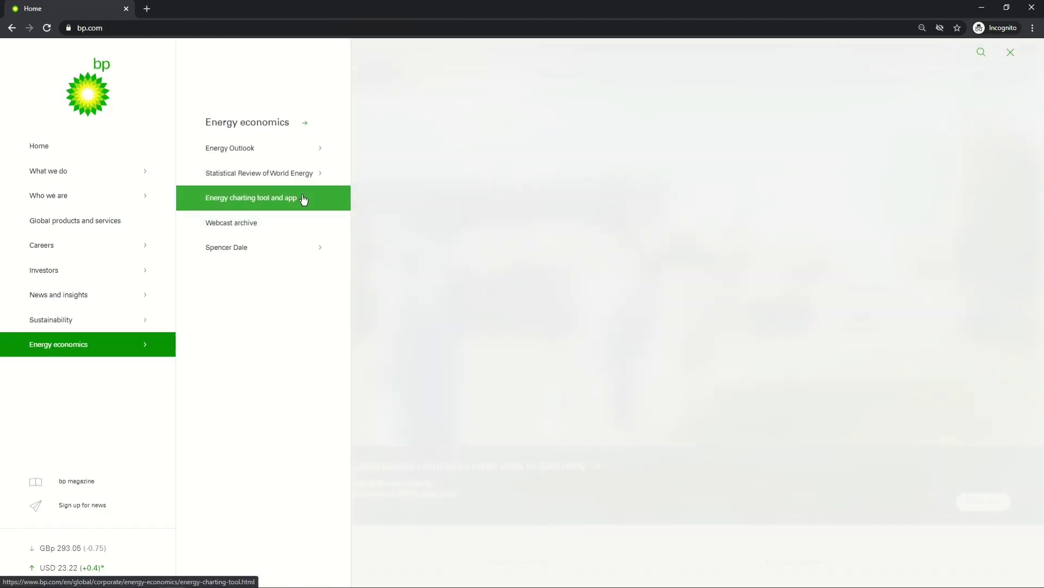
pyautogui.click(308, 200)
pyautogui.scroll(-4, 884, 363)
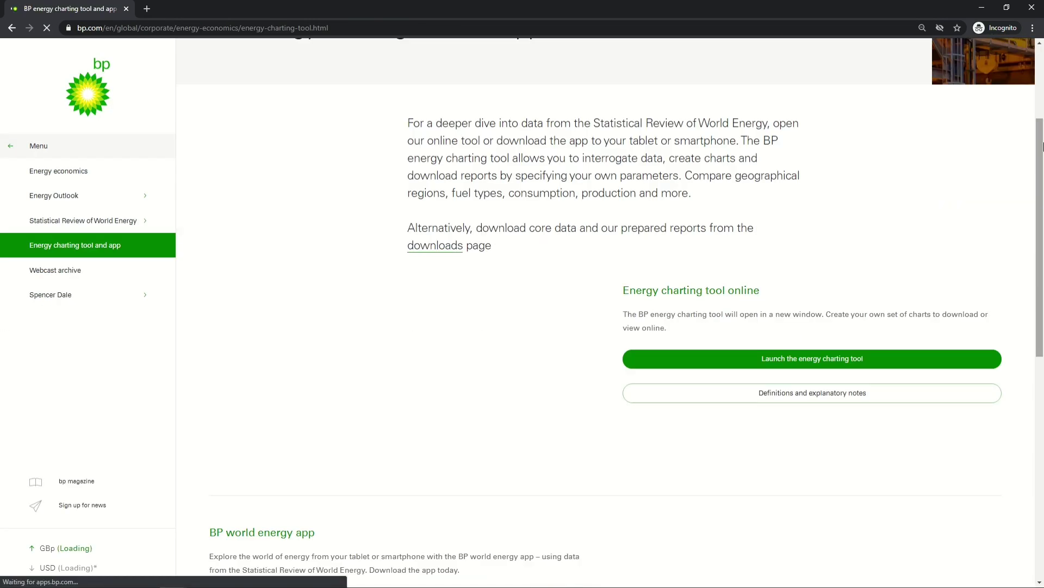
pyautogui.scroll(-1, 896, 184)
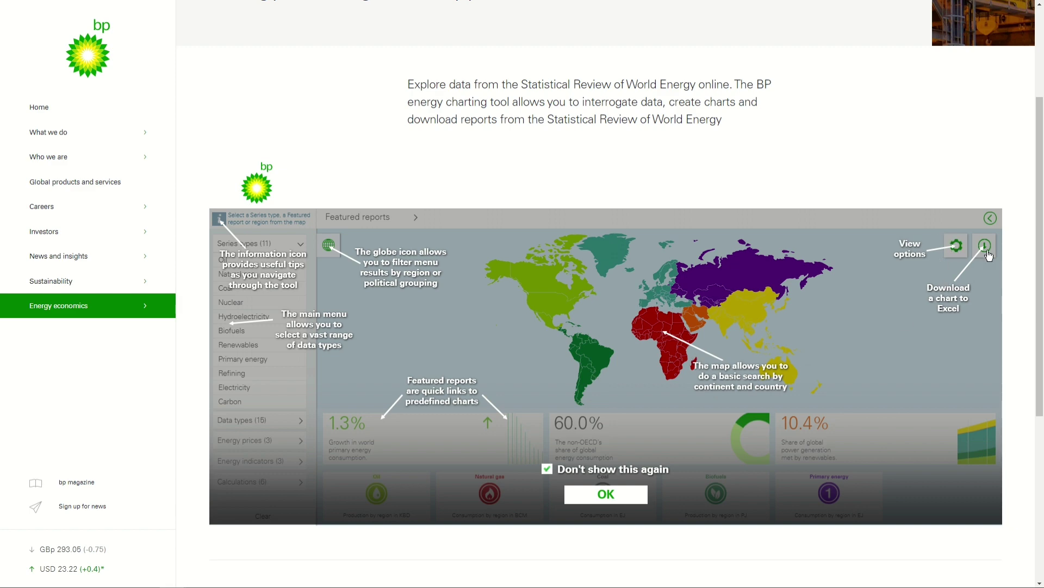
# - Dismiss the tutorial overlay and briefly check the calculation options
pyautogui.click(630, 493)
pyautogui.scroll(-3, 266, 113)
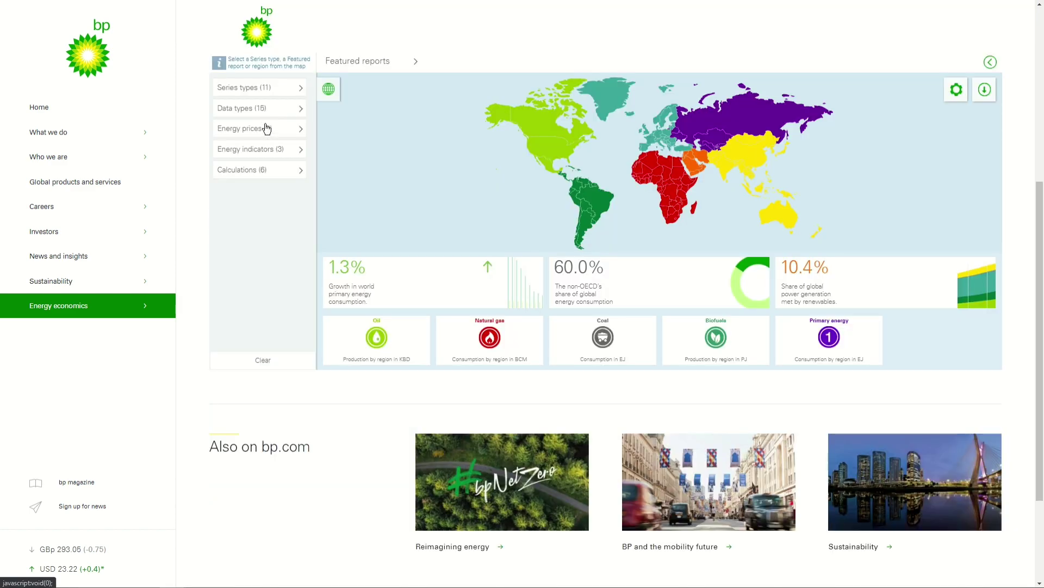
pyautogui.click(277, 171)
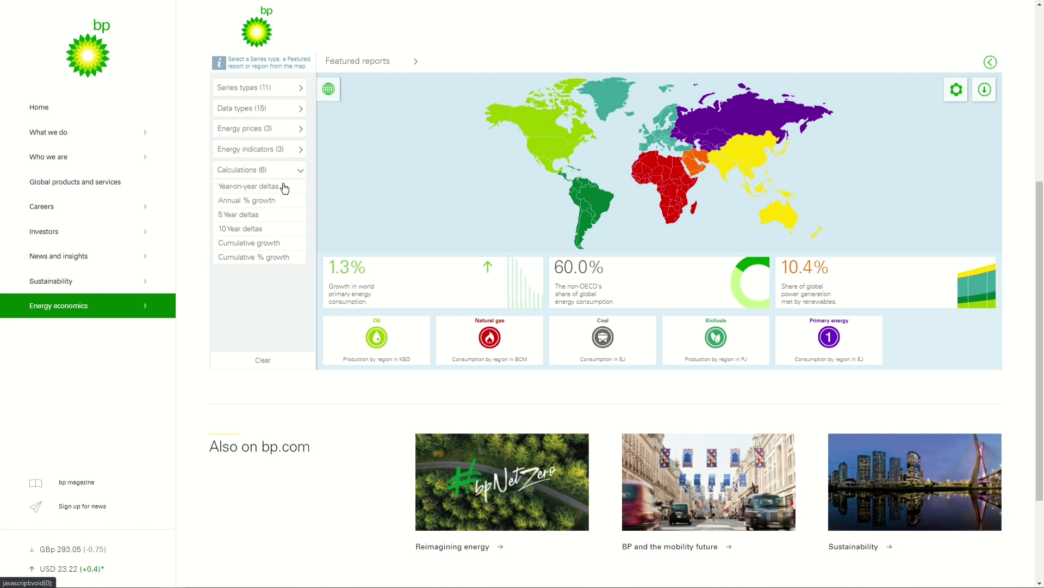
pyautogui.click(287, 172)
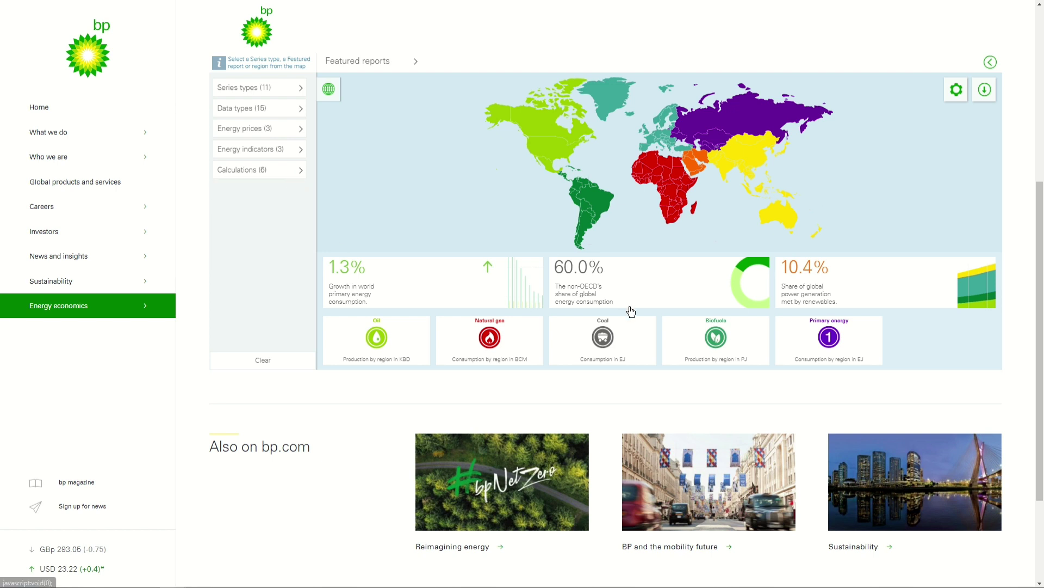
# - Chart the Biofuels series with the Production data type in PJ
pyautogui.click(248, 95)
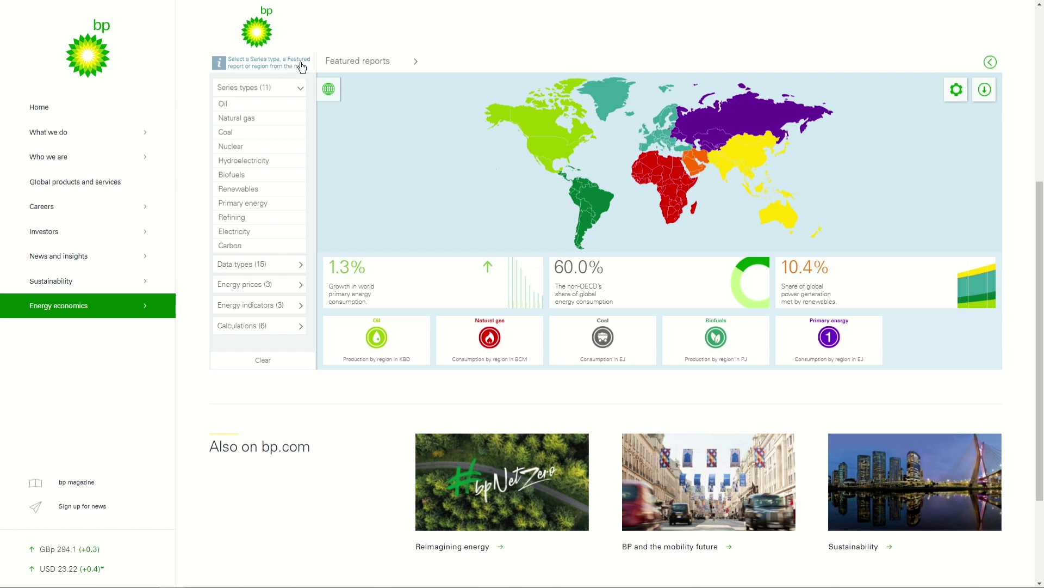
pyautogui.click(261, 174)
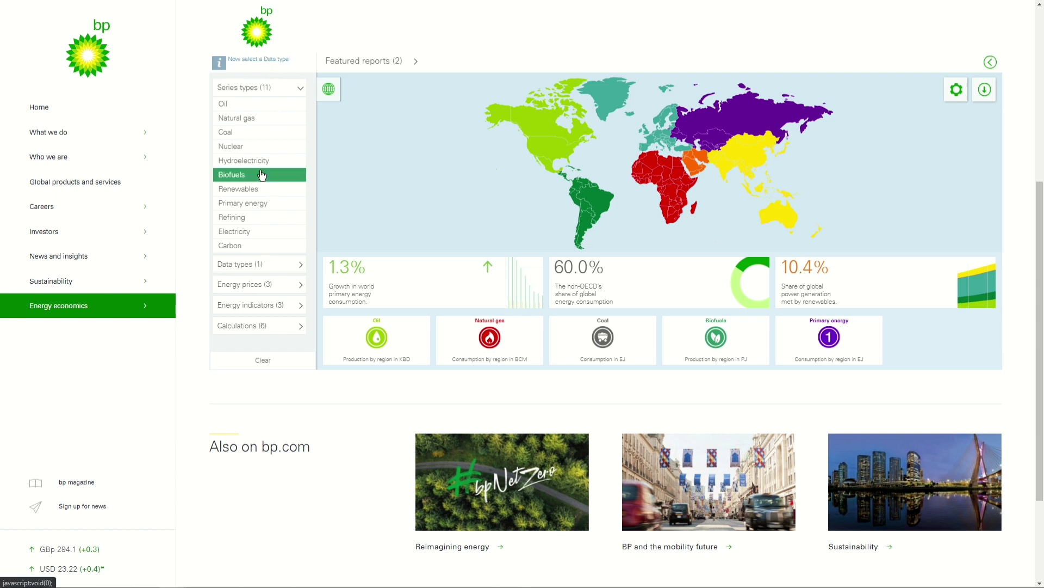
pyautogui.click(269, 265)
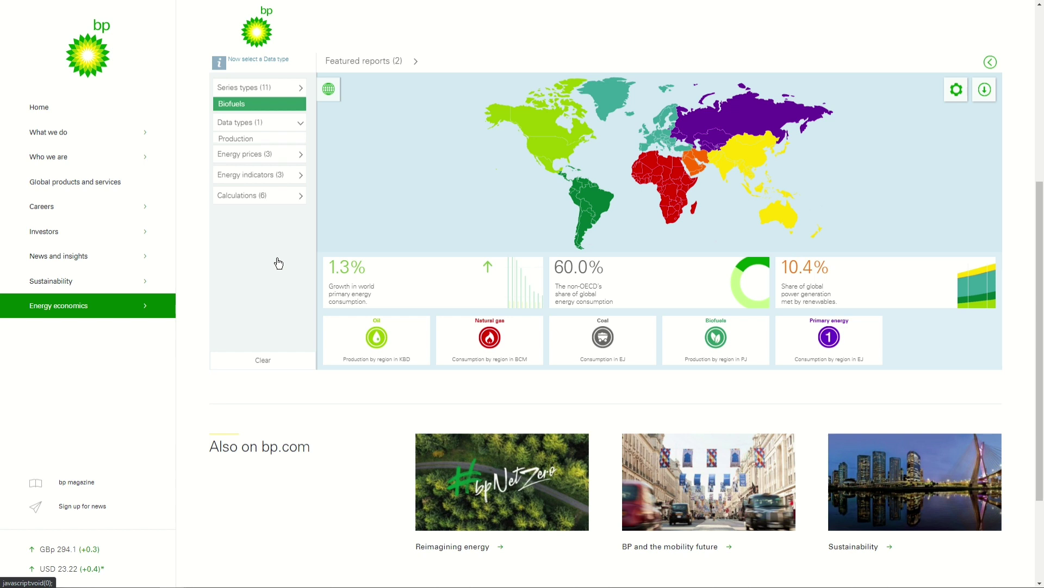
pyautogui.click(250, 141)
pyautogui.click(260, 156)
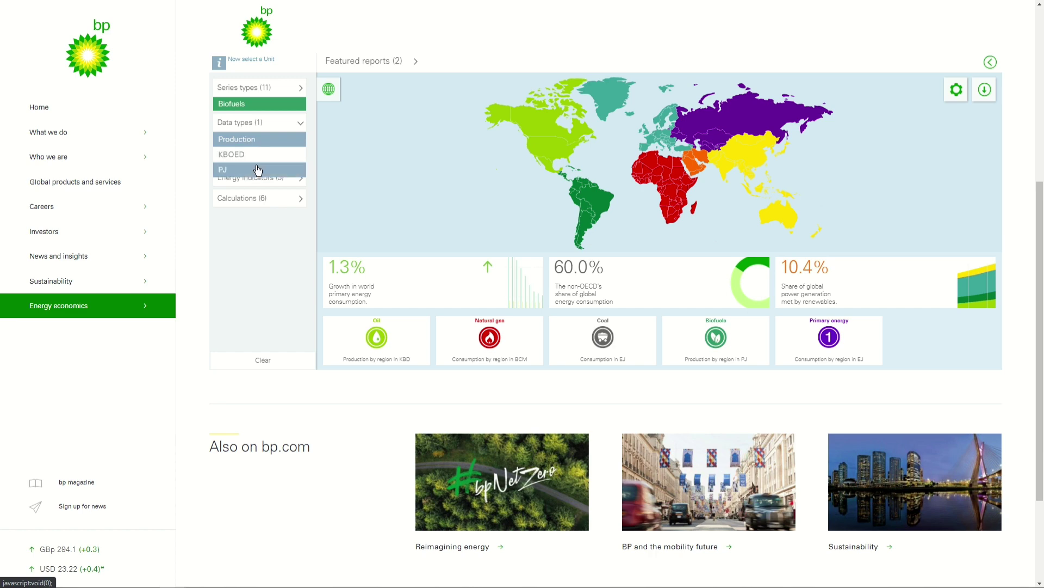
pyautogui.click(257, 170)
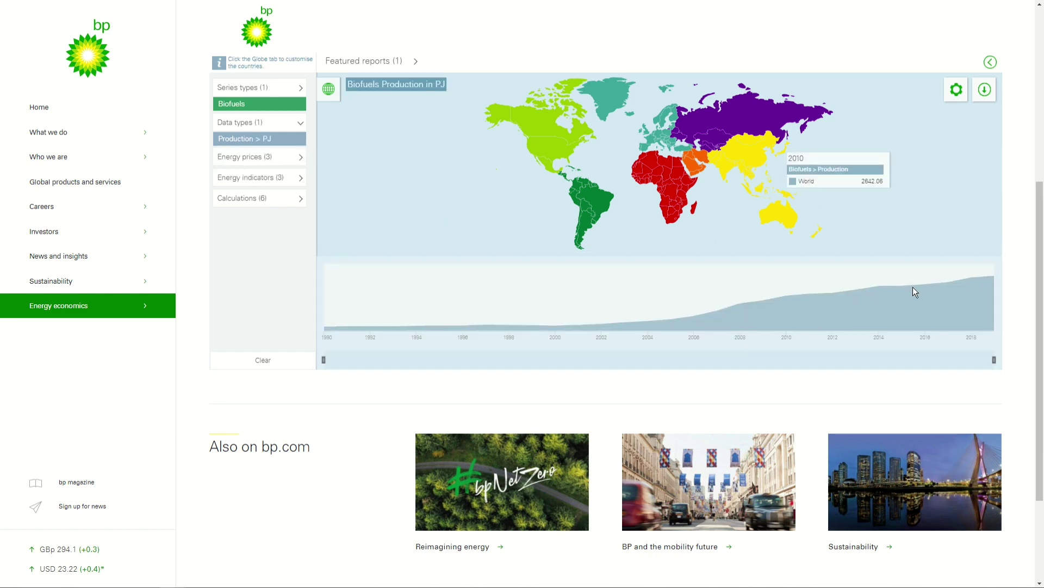
# - Add South Korea, China and Australia from Asia Pacific to the chart
pyautogui.click(328, 88)
pyautogui.scroll(3, 361, 170)
pyautogui.scroll(-2, 357, 389)
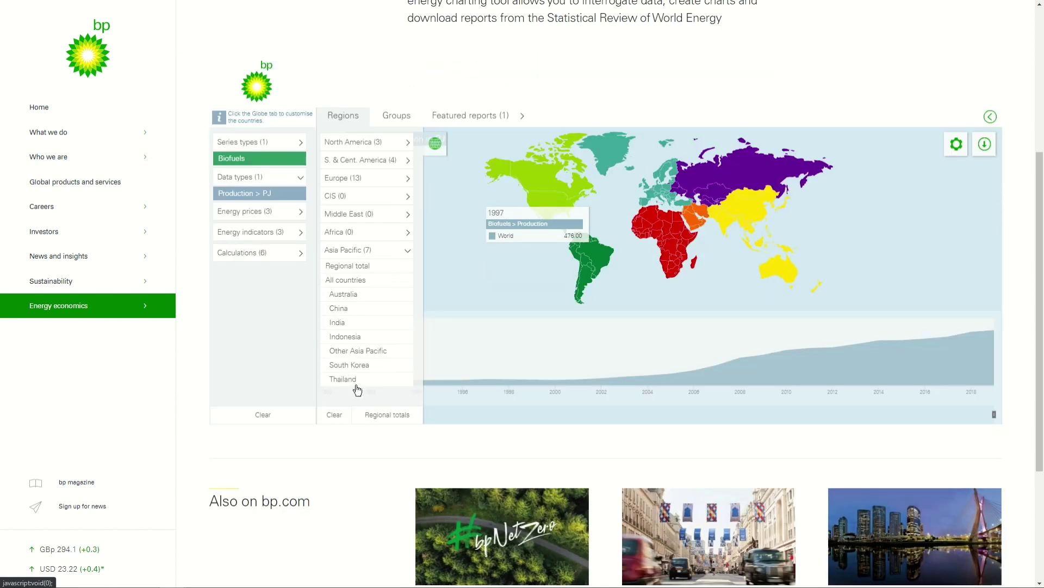
pyautogui.click(343, 417)
pyautogui.click(366, 250)
pyautogui.click(362, 365)
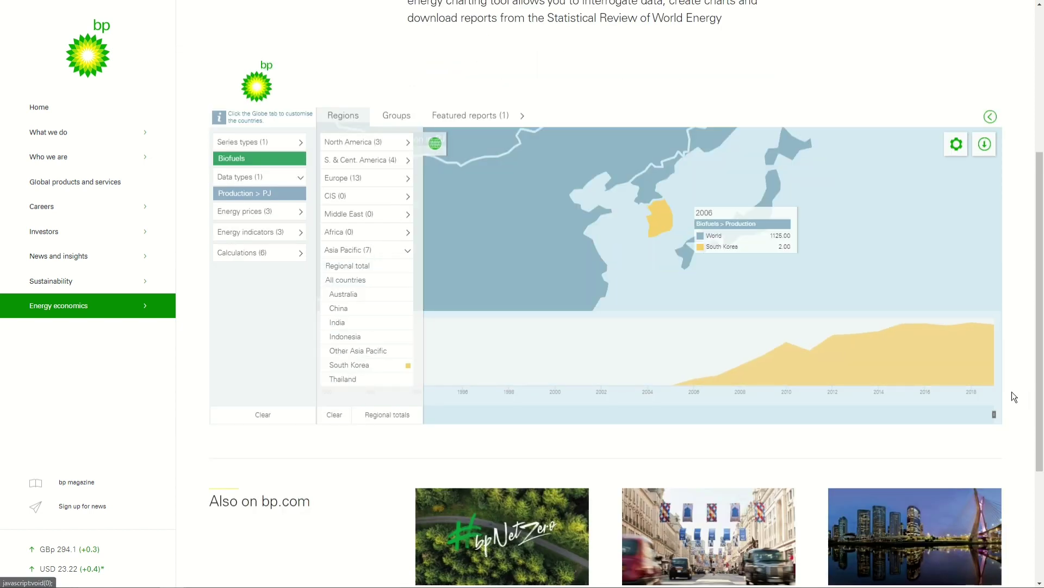
pyautogui.click(360, 310)
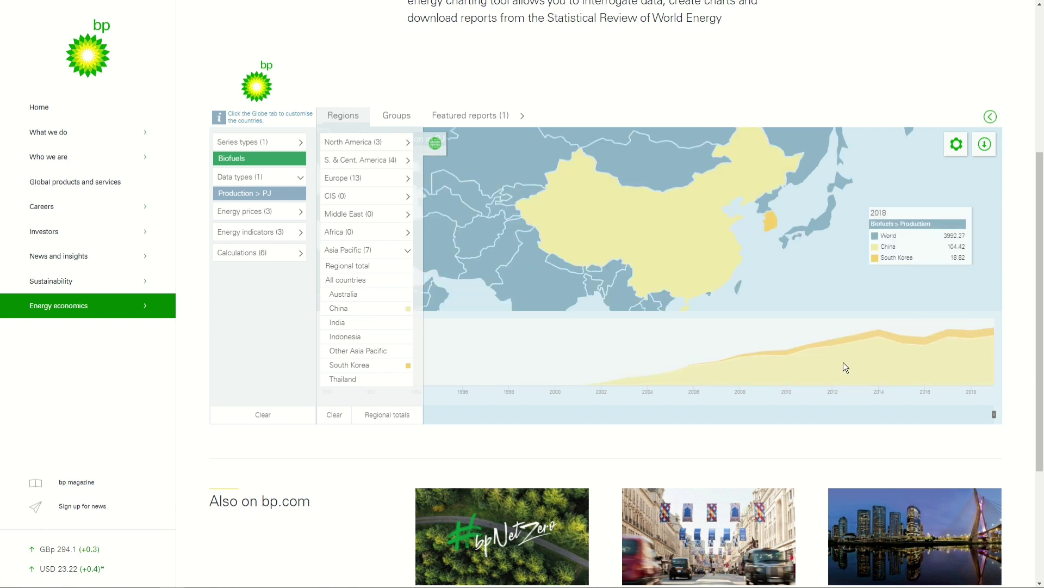
pyautogui.click(351, 297)
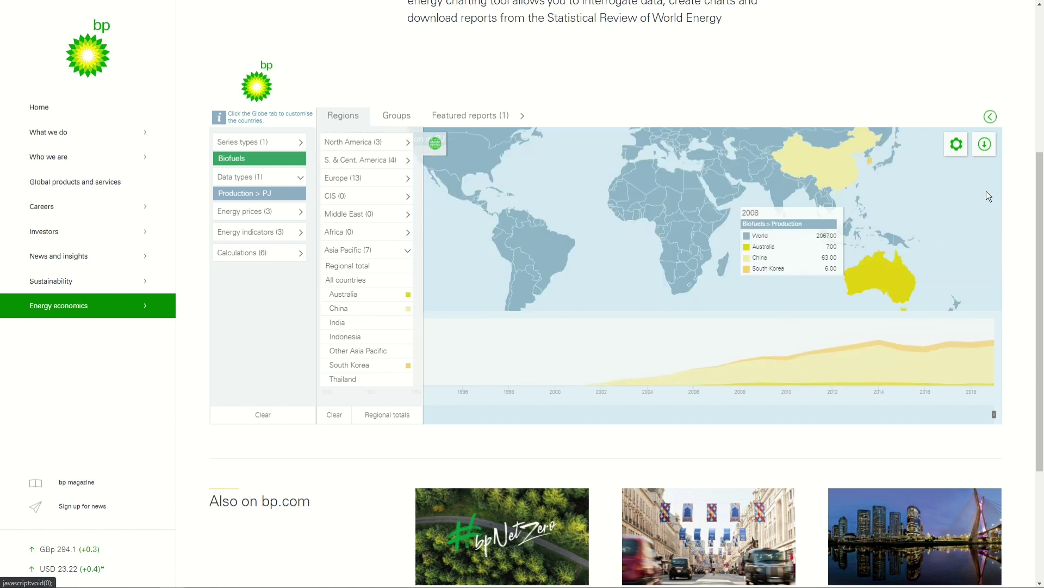
# - Switch to a stacked bar chart and add Canada and all North America countries
pyautogui.click(956, 143)
pyautogui.moveTo(951, 176)
pyautogui.click(980, 196)
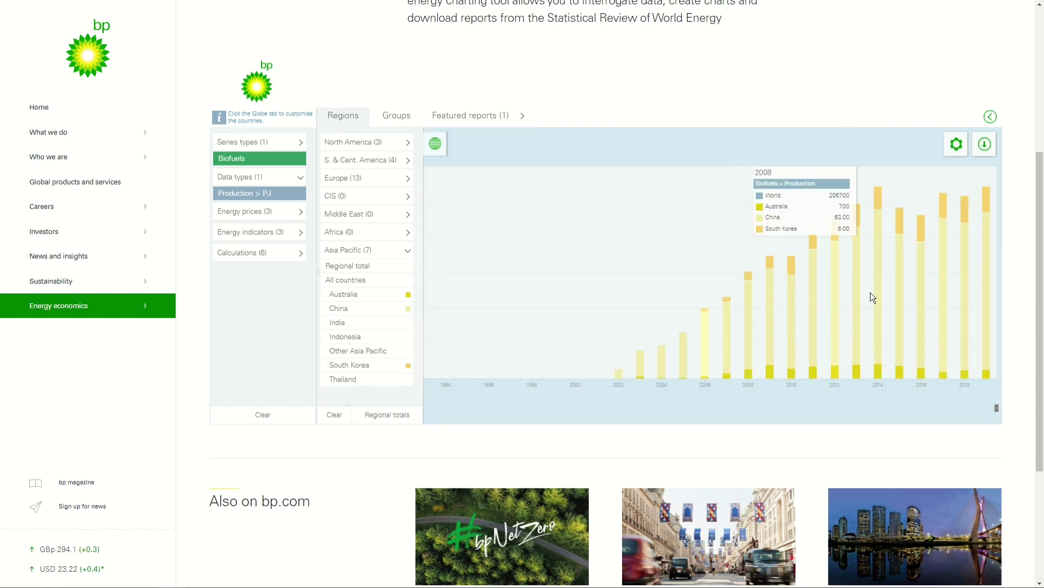
pyautogui.click(382, 256)
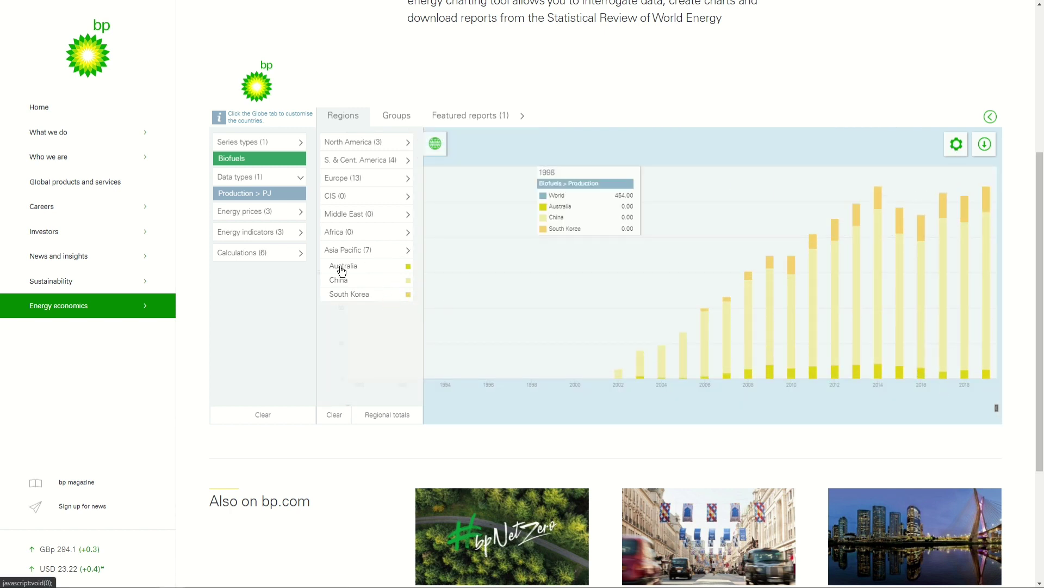
pyautogui.click(372, 144)
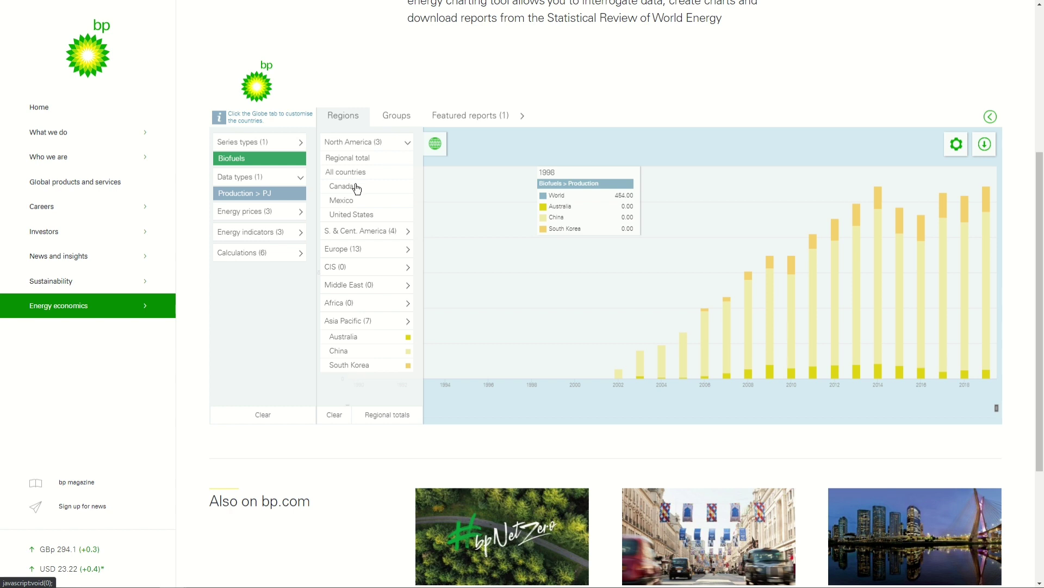
pyautogui.click(357, 188)
pyautogui.click(357, 176)
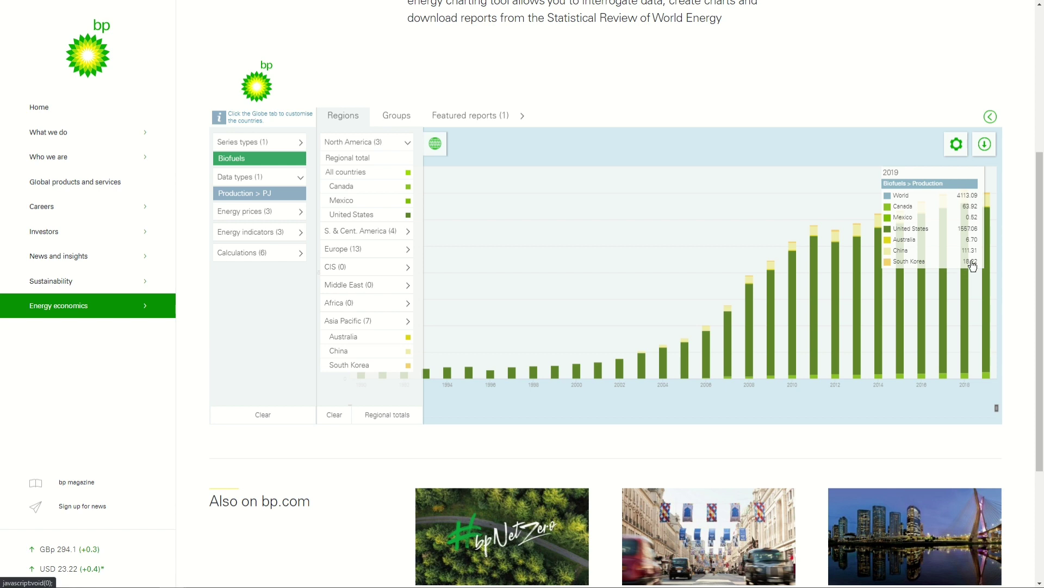
# - Export the charted data as an .xls file, dismiss the image alert, and open the download
pyautogui.click(984, 143)
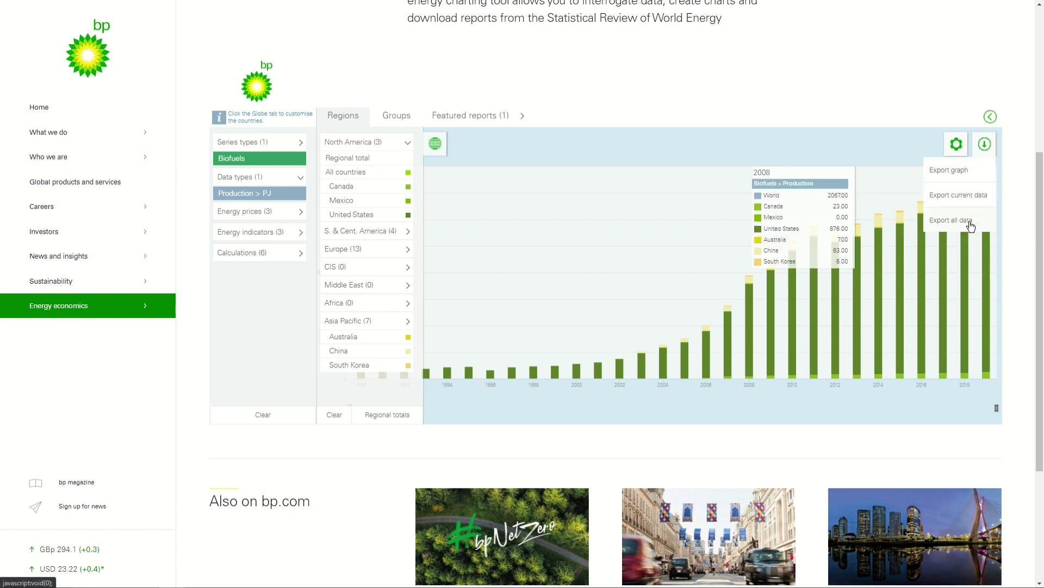
pyautogui.click(975, 196)
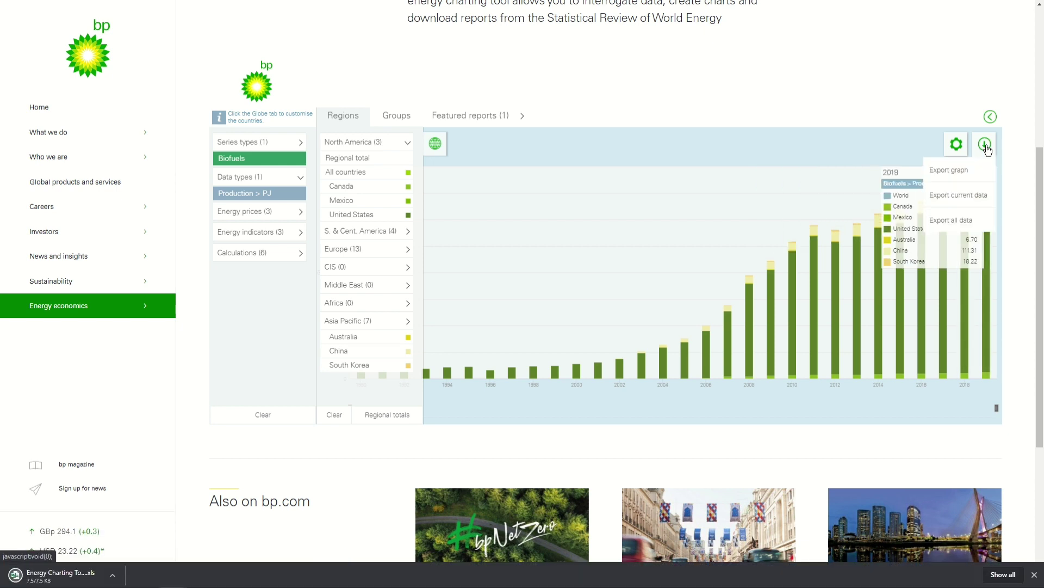
pyautogui.click(969, 174)
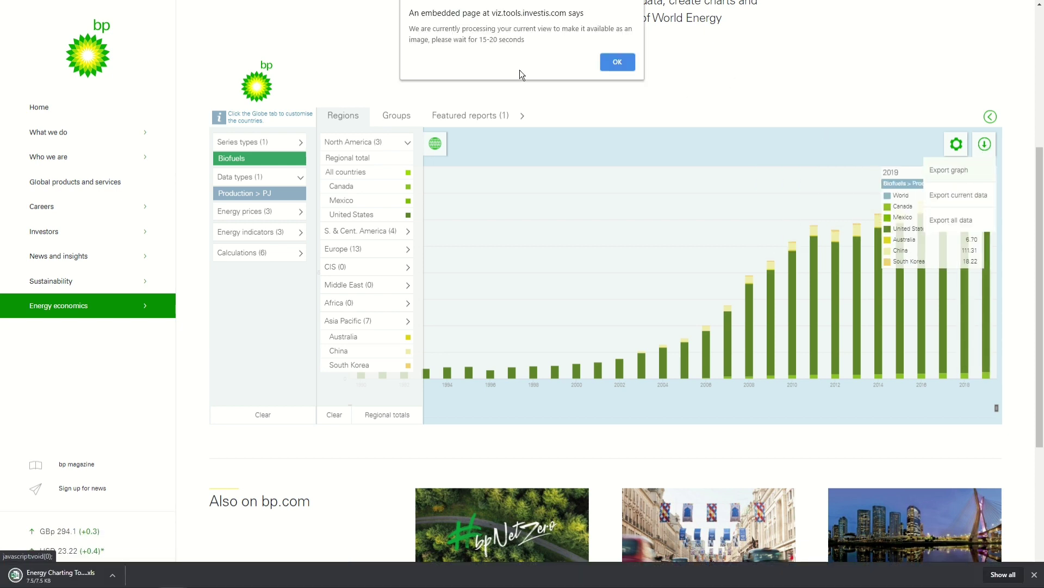
pyautogui.click(620, 62)
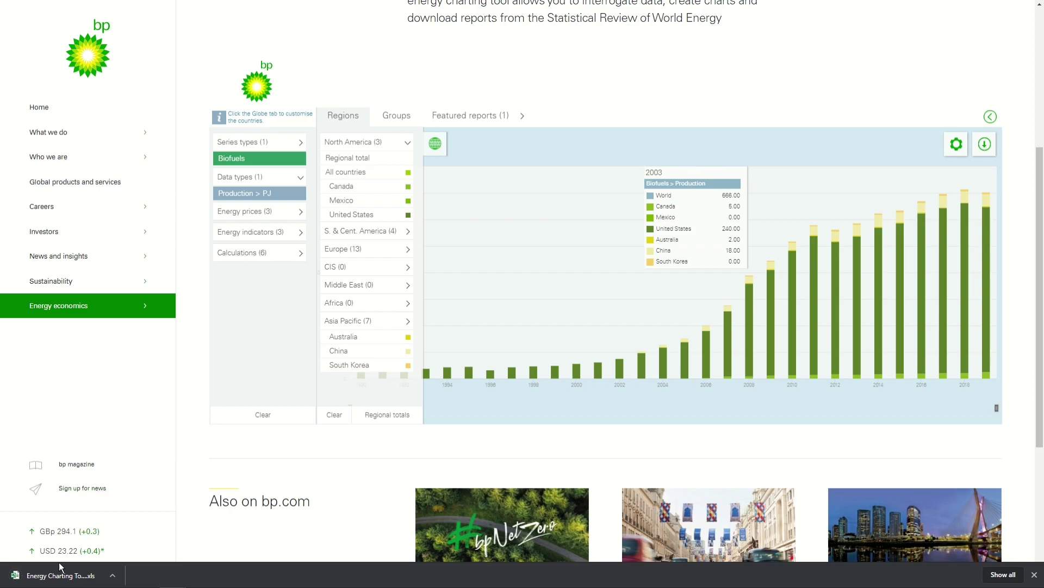
pyautogui.click(57, 575)
# - Open the downloaded data in Excel, fit column B, and inspect the World row label
pyautogui.click(352, 332)
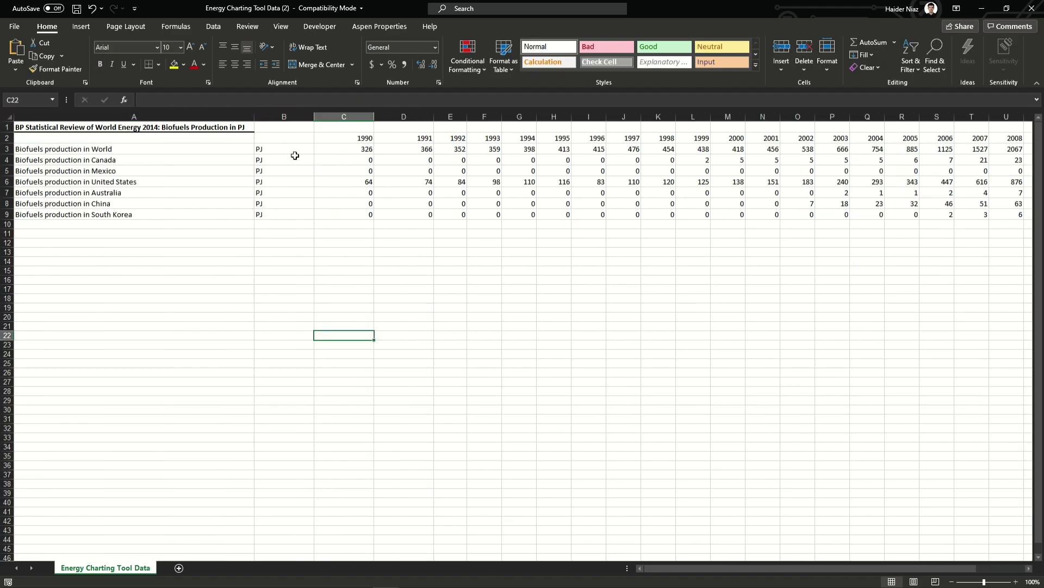
pyautogui.doubleClick(314, 116)
pyautogui.moveTo(314, 136); pyautogui.dragTo(1012, 226)
pyautogui.middleClick(944, 254)
pyautogui.click(220, 318)
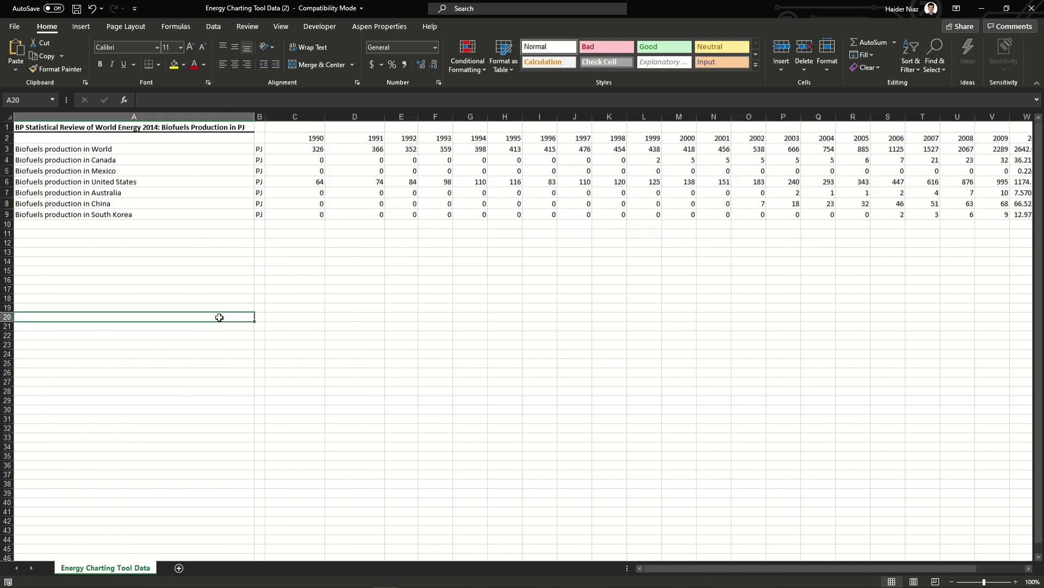
pyautogui.click(151, 152)
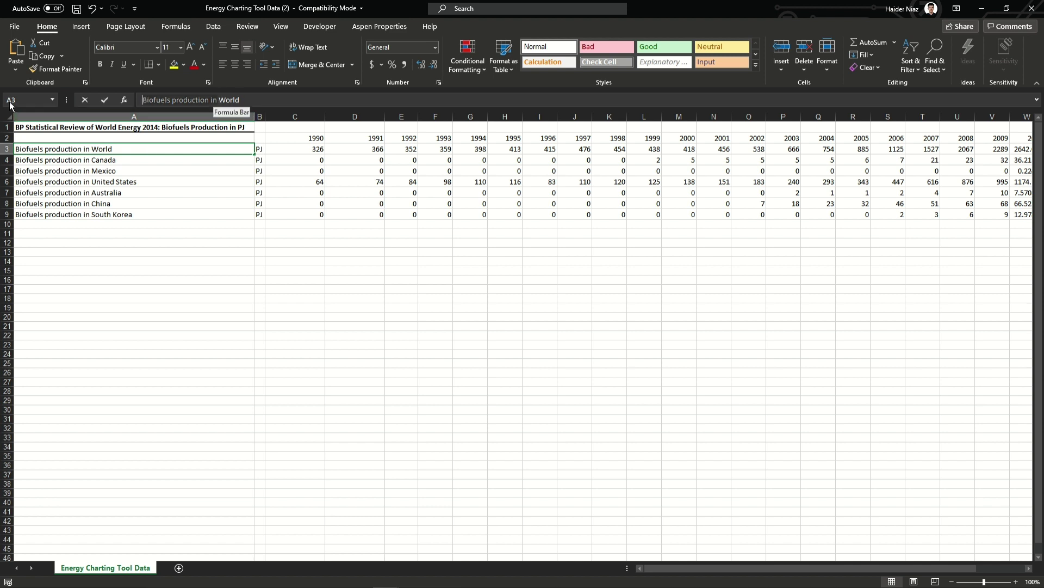
pyautogui.click(271, 103)
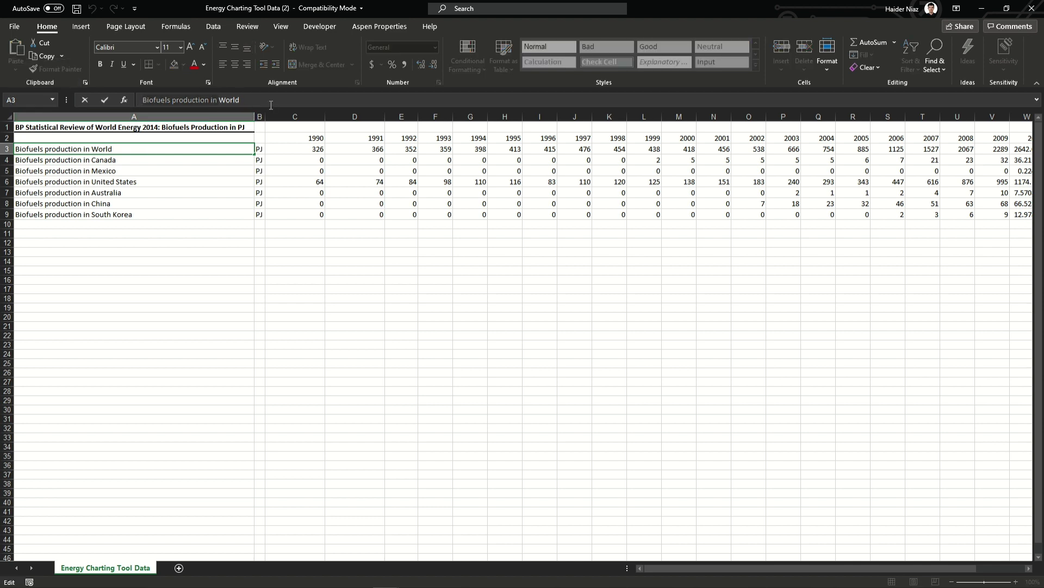
pyautogui.click(355, 298)
# - Replace 'Biofuels production in' with nothing in all labels, fit column A, and select A2:AF9
pyautogui.hotkey('ctrl', 'f')
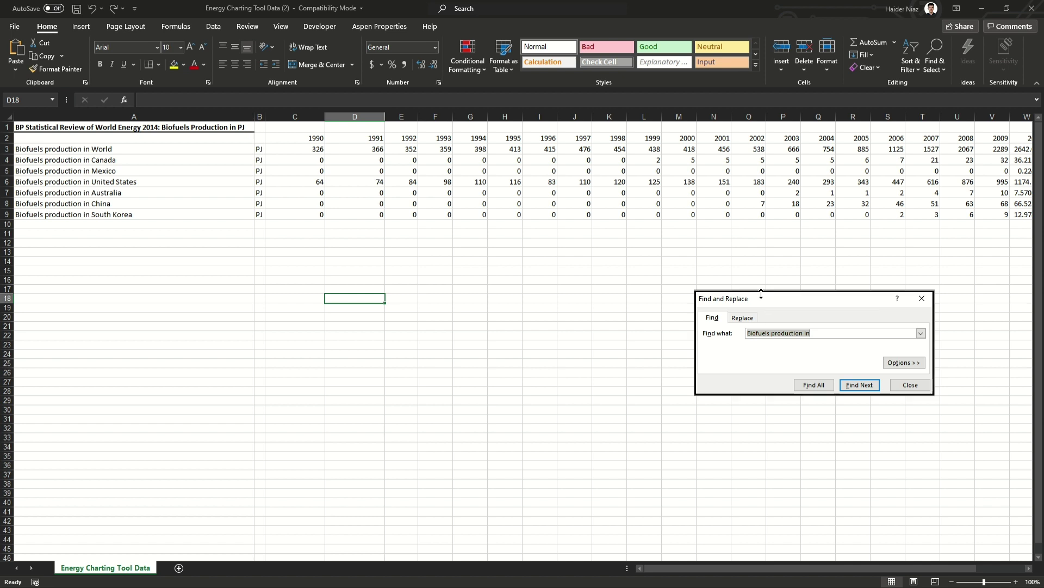
pyautogui.click(923, 298)
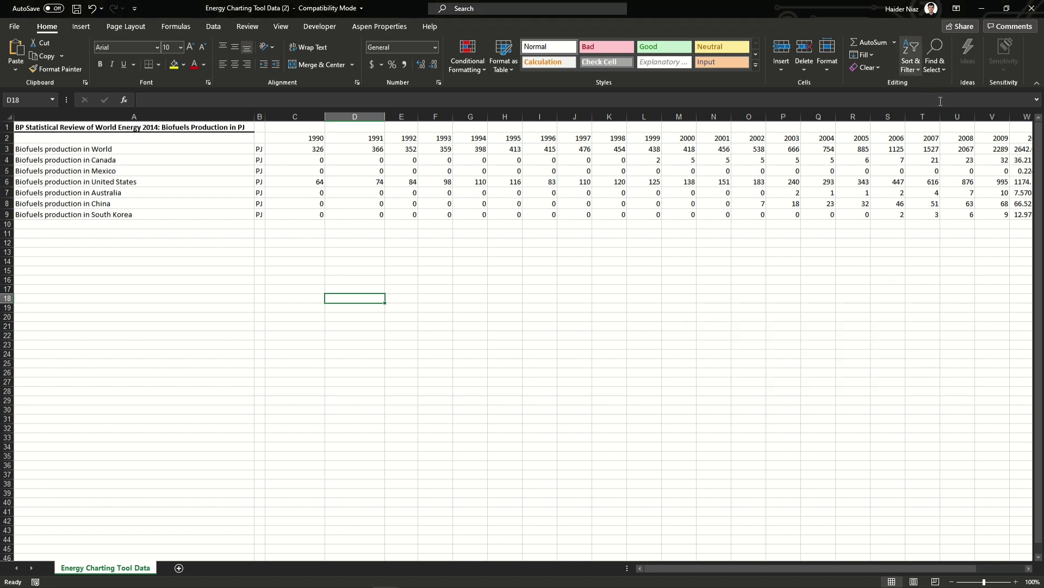
pyautogui.click(945, 67)
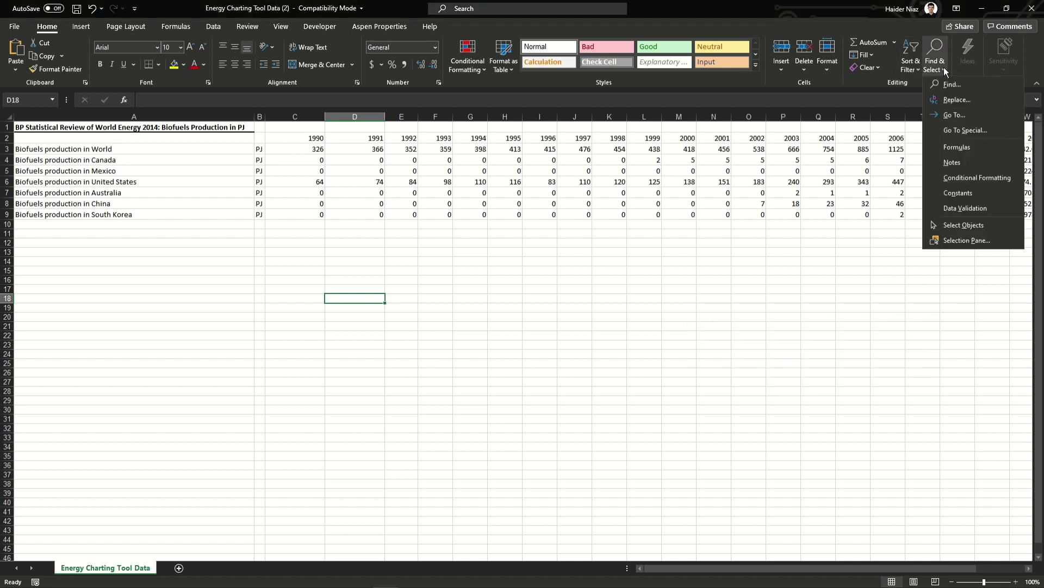
pyautogui.click(958, 102)
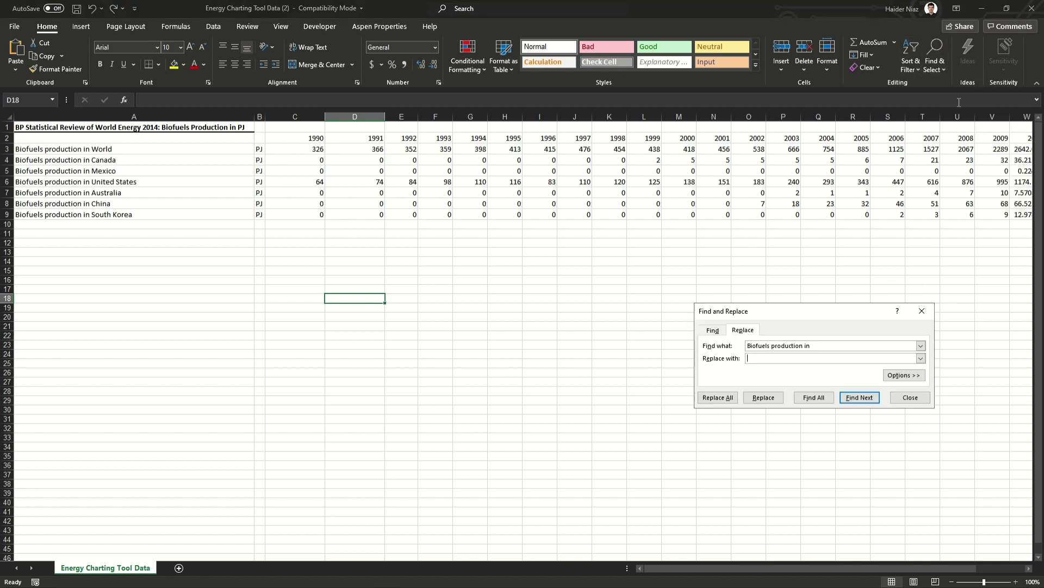
pyautogui.click(716, 398)
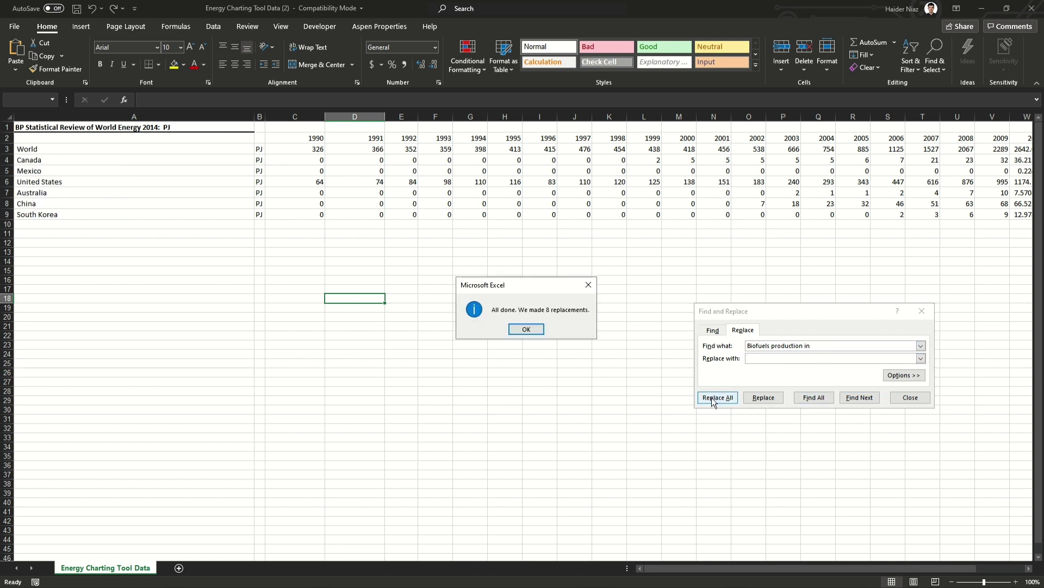
pyautogui.click(534, 332)
pyautogui.click(252, 250)
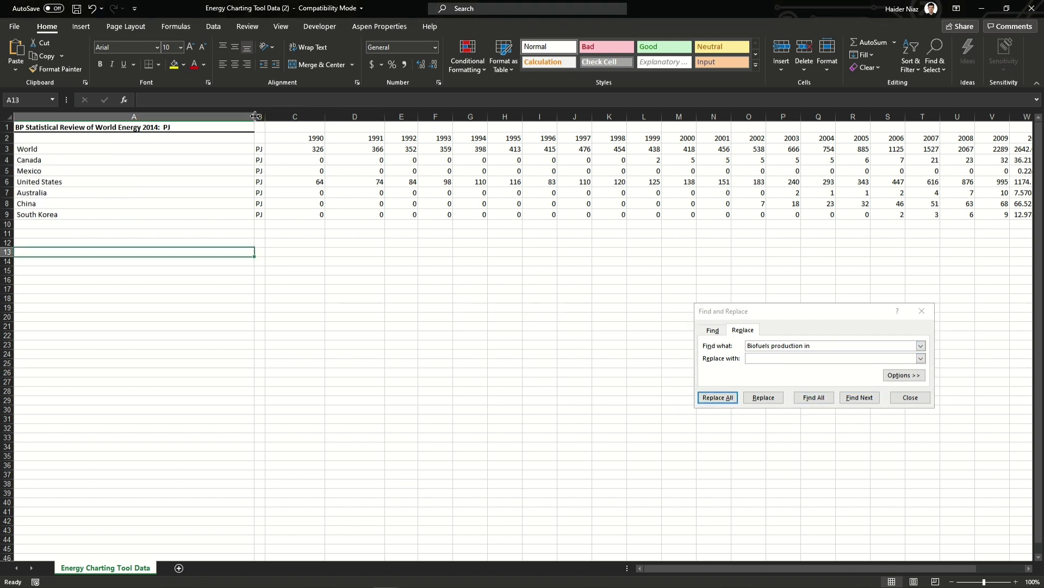
pyautogui.doubleClick(254, 116)
pyautogui.moveTo(140, 133); pyautogui.dragTo(983, 212)
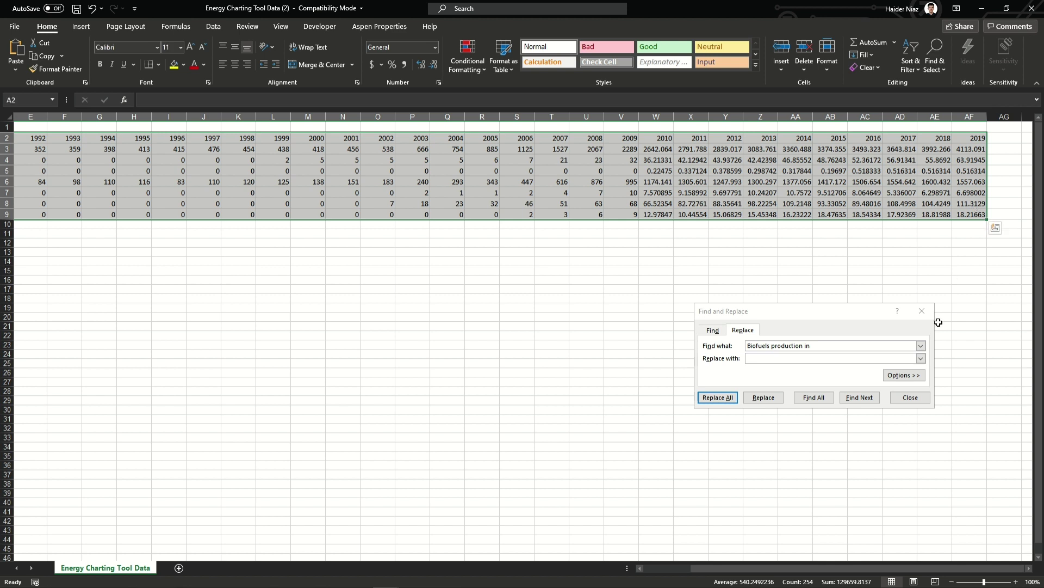
# - Insert a Stacked Column chart from Recommended Charts
pyautogui.click(923, 311)
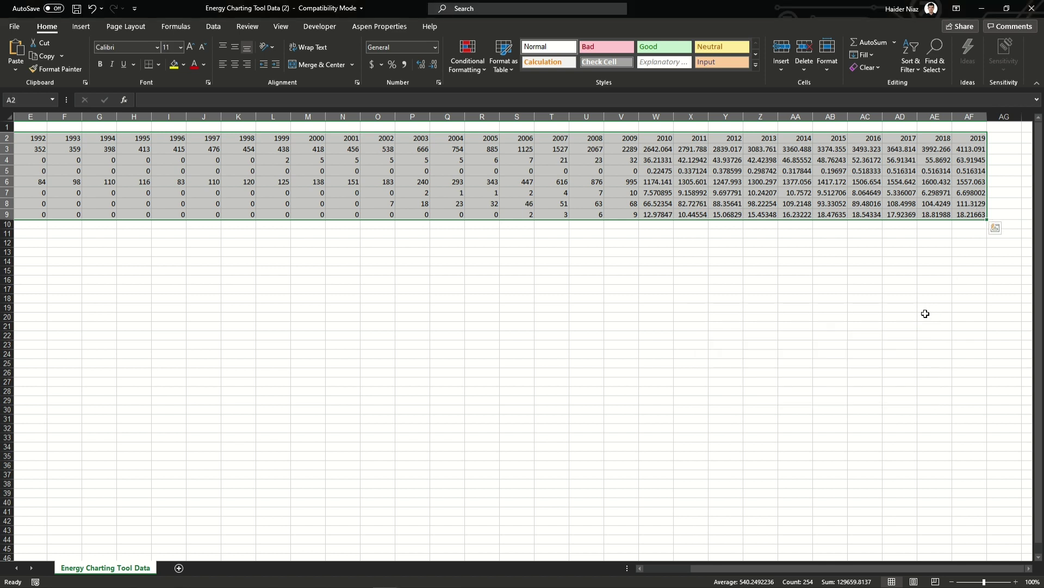
pyautogui.click(81, 26)
pyautogui.click(451, 56)
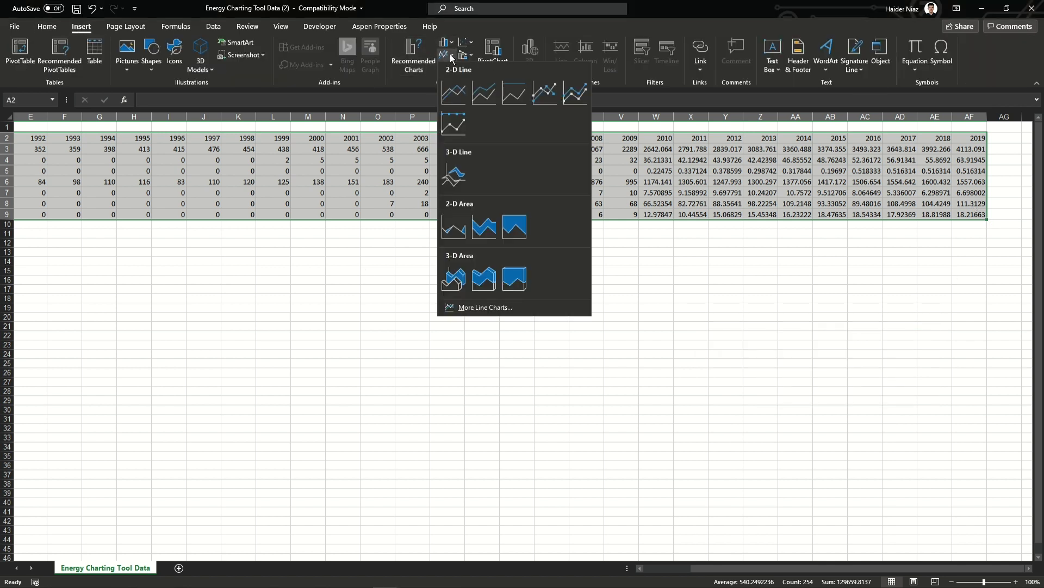
pyautogui.click(429, 61)
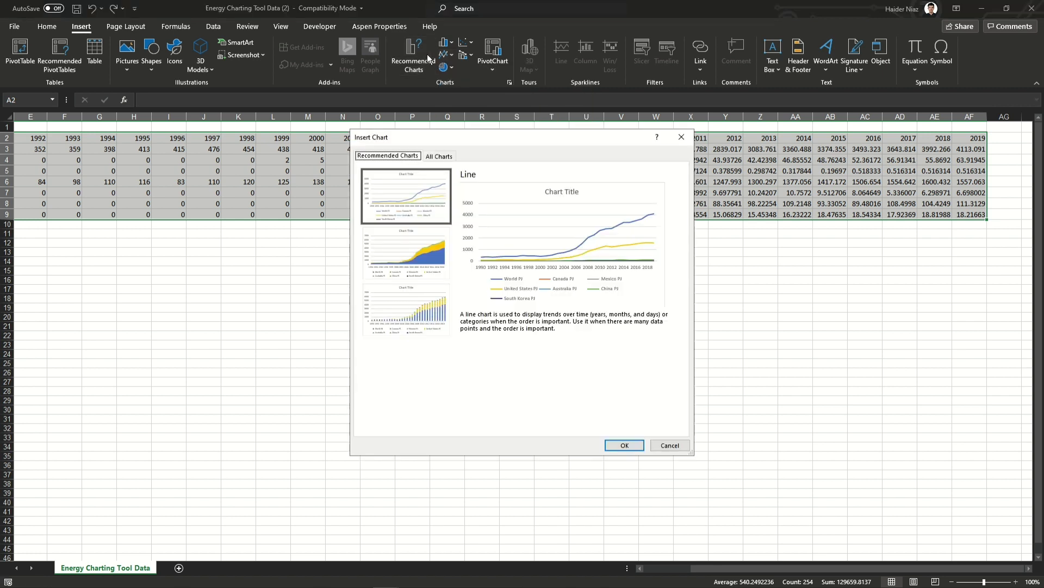
pyautogui.click(425, 259)
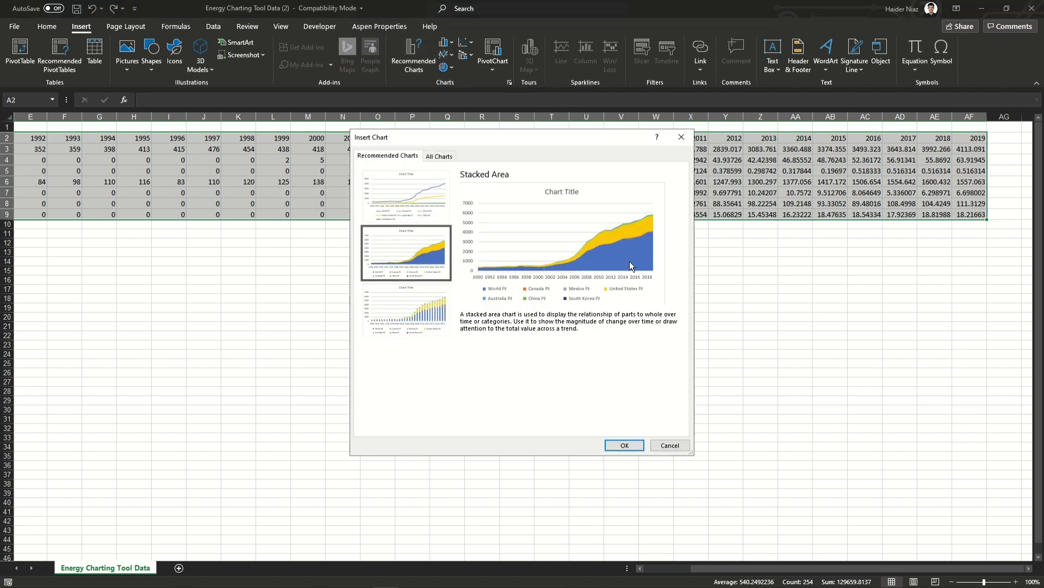
pyautogui.click(425, 333)
pyautogui.click(416, 198)
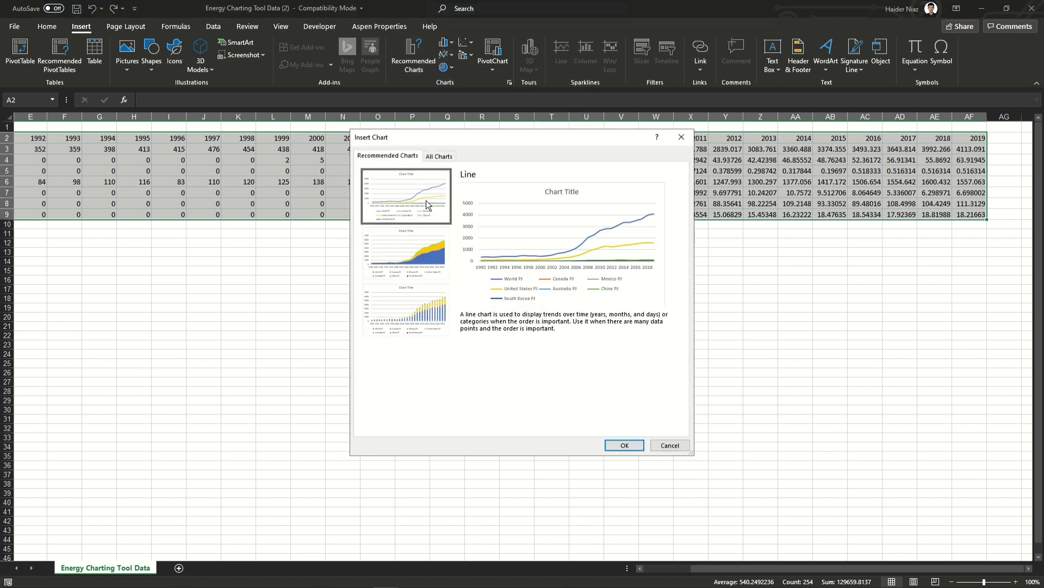
pyautogui.click(399, 299)
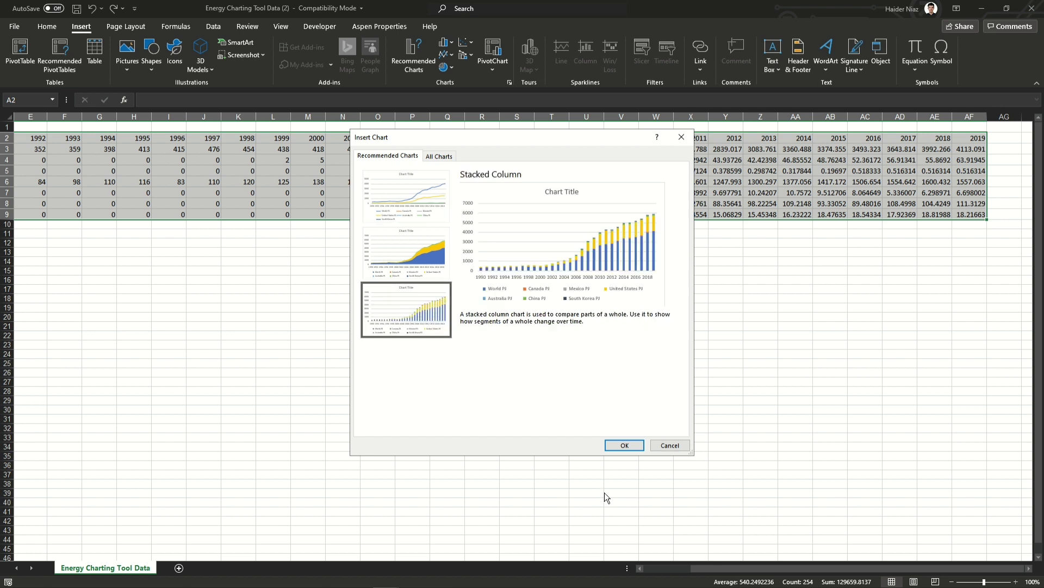
pyautogui.click(625, 447)
# - Enlarge the chart, move it just below the data, and widen it
pyautogui.moveTo(653, 419); pyautogui.dragTo(944, 544)
pyautogui.moveTo(632, 269); pyautogui.dragTo(404, 225)
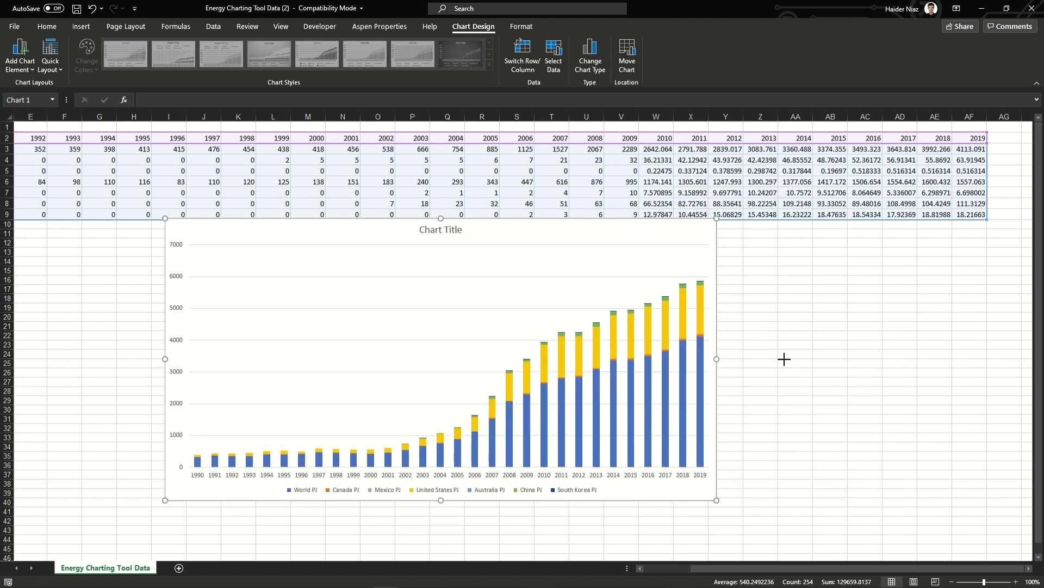
pyautogui.moveTo(718, 359); pyautogui.dragTo(826, 359)
# - Paste the chart onto a cleared slide, positioned lower down
pyautogui.hotkey('alt', 'Tab')
pyautogui.hotkey('ctrl', 'a')
pyautogui.press('Delete')
pyautogui.hotkey('ctrl', 'v')
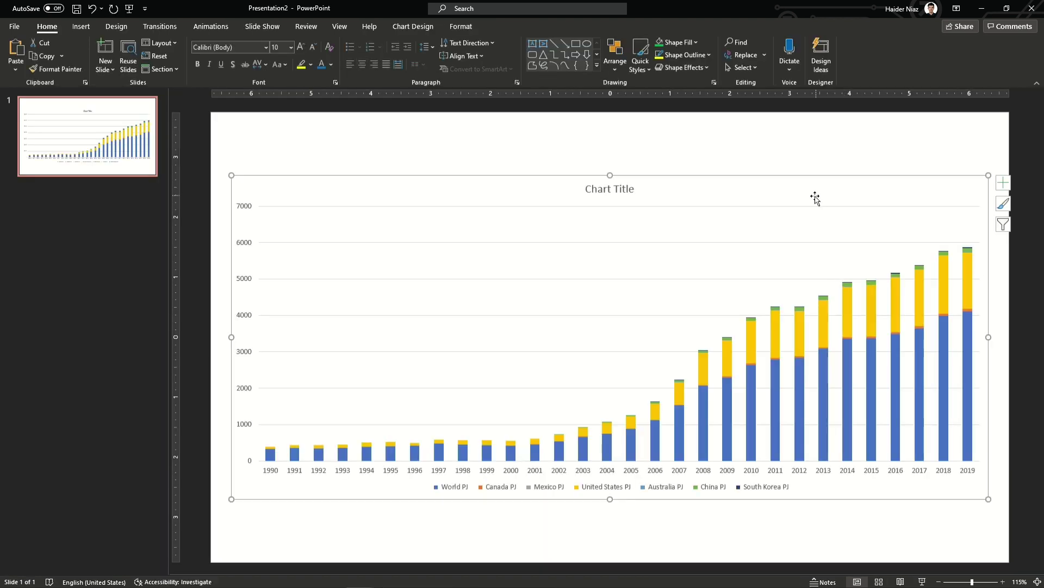
pyautogui.moveTo(815, 192); pyautogui.dragTo(820, 238)
# - Delete the chart title and horizontal gridlines
pyautogui.click(626, 240)
pyautogui.press('Delete')
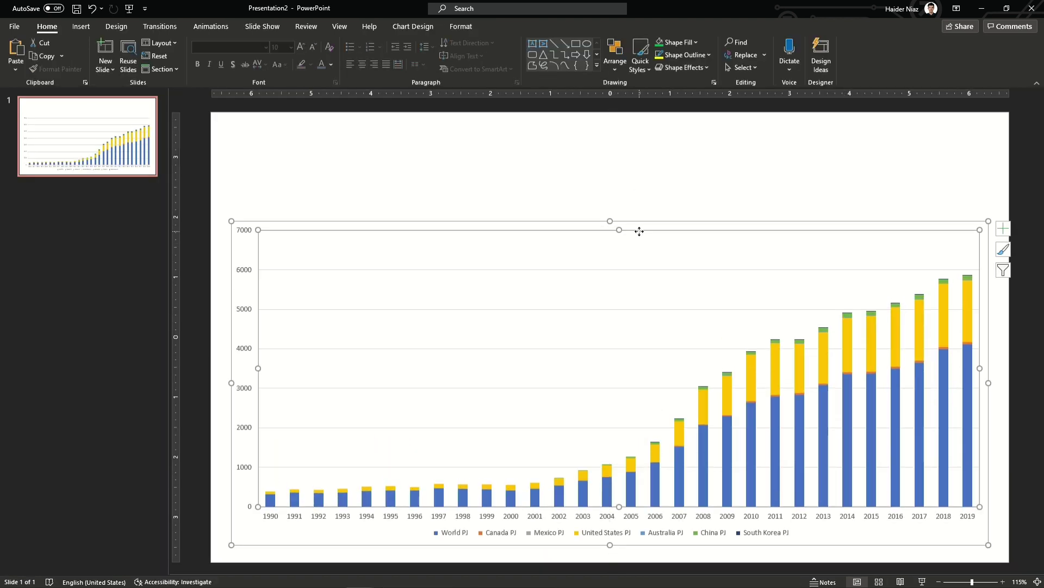
pyautogui.click(639, 270)
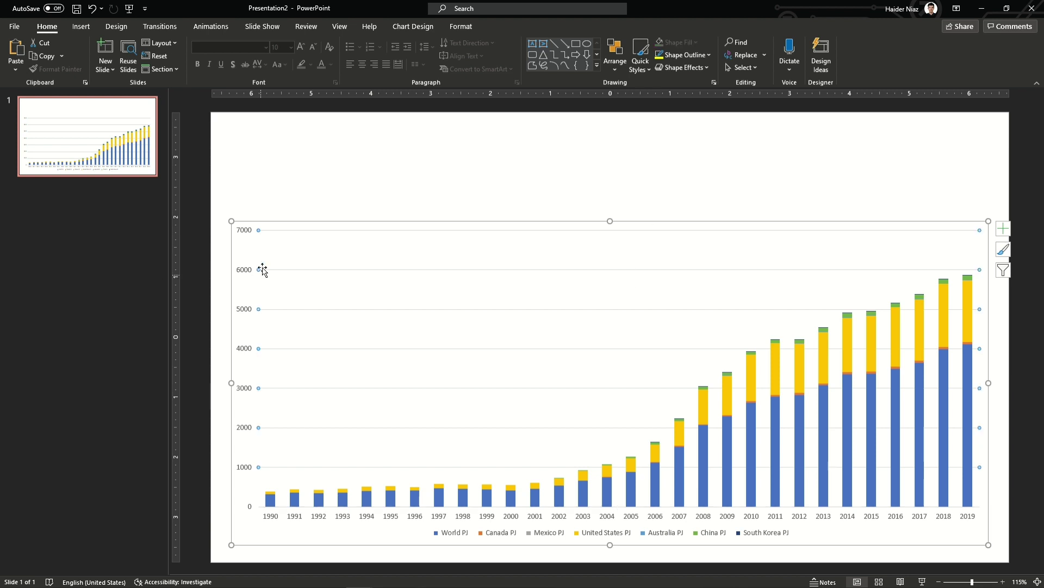
pyautogui.press('Delete')
pyautogui.click(447, 190)
# - Add a top-left text box 'Importance of Biofuels' in bold, 40 pt, blue
pyautogui.click(81, 26)
pyautogui.click(516, 54)
pyautogui.click(297, 153)
pyautogui.write('Importance of Biofuels')
pyautogui.hotkey('ctrl', 'a')
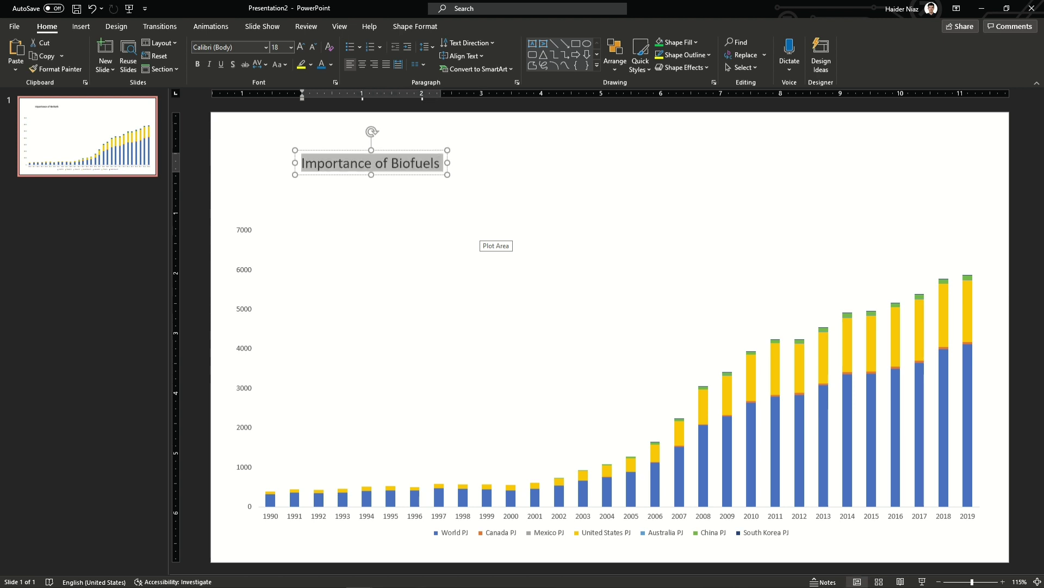
pyautogui.hotkey('ctrl', 'b')
pyautogui.hotkey('ctrl', 'shift', '.')
pyautogui.hotkey('ctrl', 'shift', '.')
pyautogui.hotkey('ctrl', 'shift', '.')
pyautogui.hotkey('ctrl', 'shift', '.')
pyautogui.hotkey('ctrl', 'shift', '.')
pyautogui.hotkey('ctrl', 'shift', '.')
pyautogui.click(321, 64)
pyautogui.moveTo(518, 196); pyautogui.dragTo(455, 168)
# - Narrow and shorten the chart and centre it under the title
pyautogui.click(230, 389)
pyautogui.moveTo(230, 390); pyautogui.dragTo(239, 388)
pyautogui.moveTo(989, 382); pyautogui.dragTo(971, 382)
pyautogui.moveTo(776, 210); pyautogui.dragTo(780, 163)
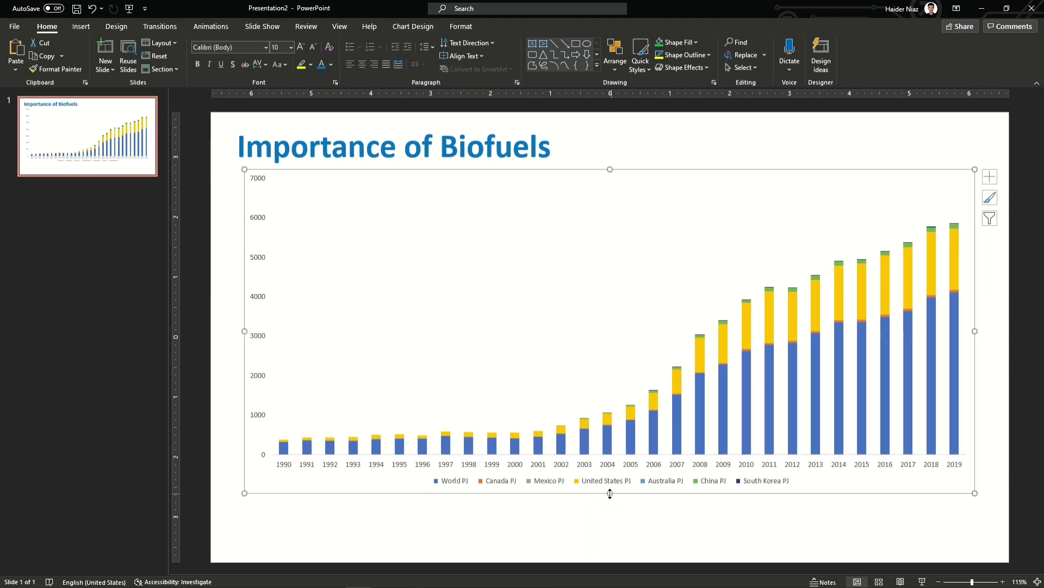
pyautogui.moveTo(610, 493); pyautogui.dragTo(609, 475)
pyautogui.click(81, 26)
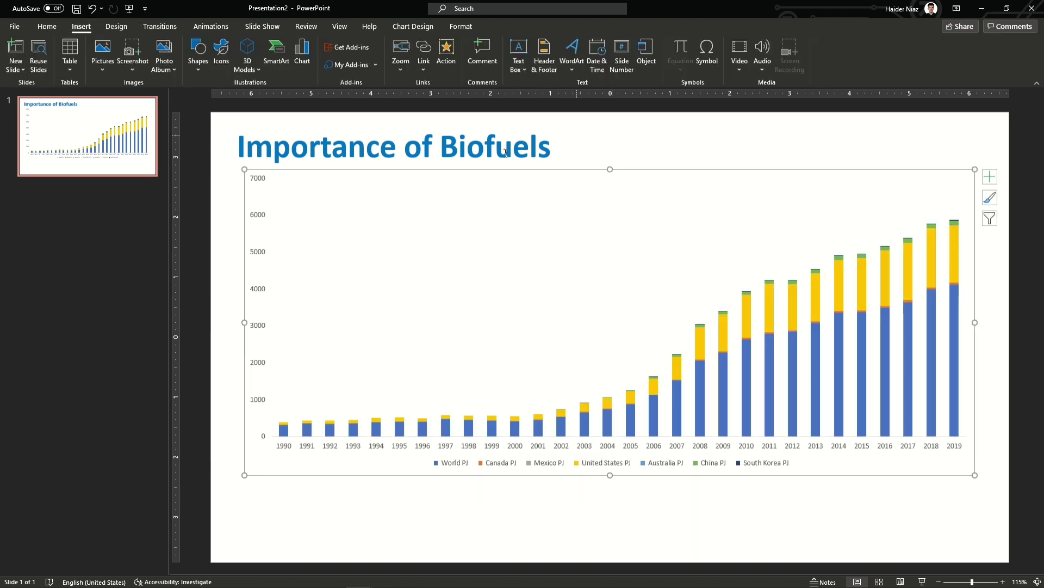
# - Insert a Basic Chevron Process SmartArt graphic
pyautogui.click(279, 65)
pyautogui.click(363, 245)
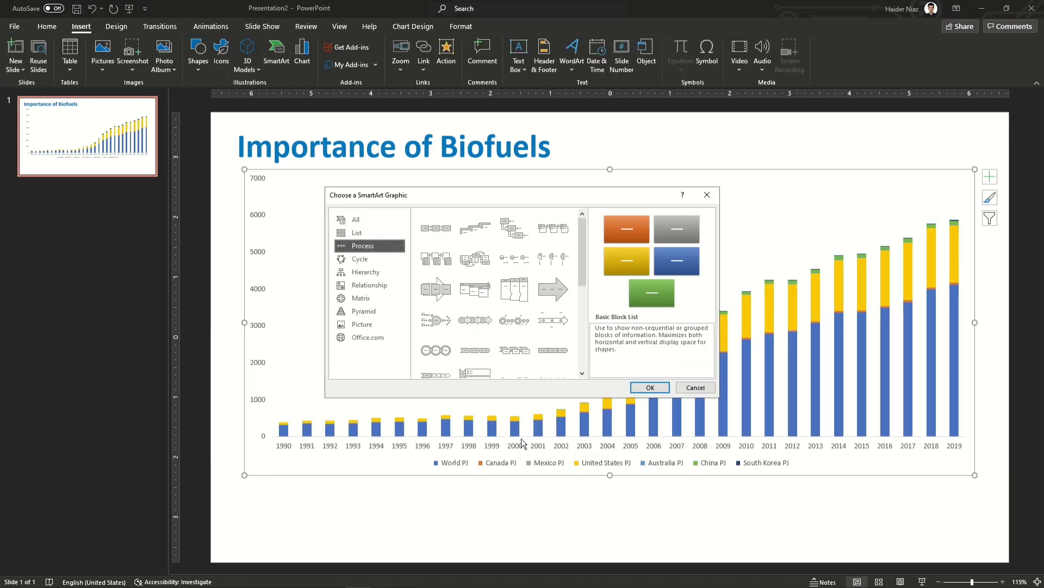
pyautogui.click(356, 233)
pyautogui.click(363, 245)
pyautogui.click(476, 350)
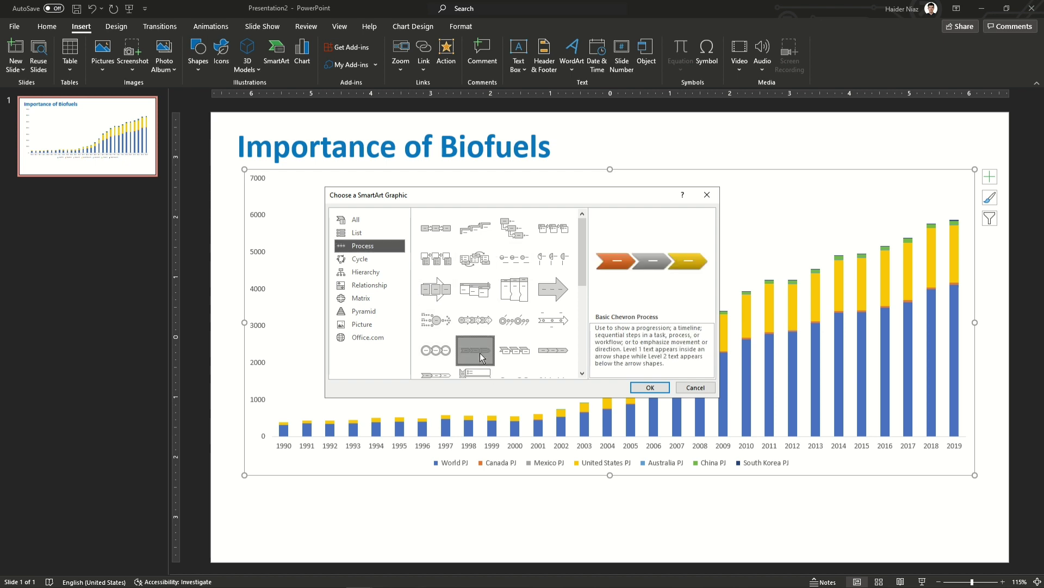
pyautogui.click(650, 388)
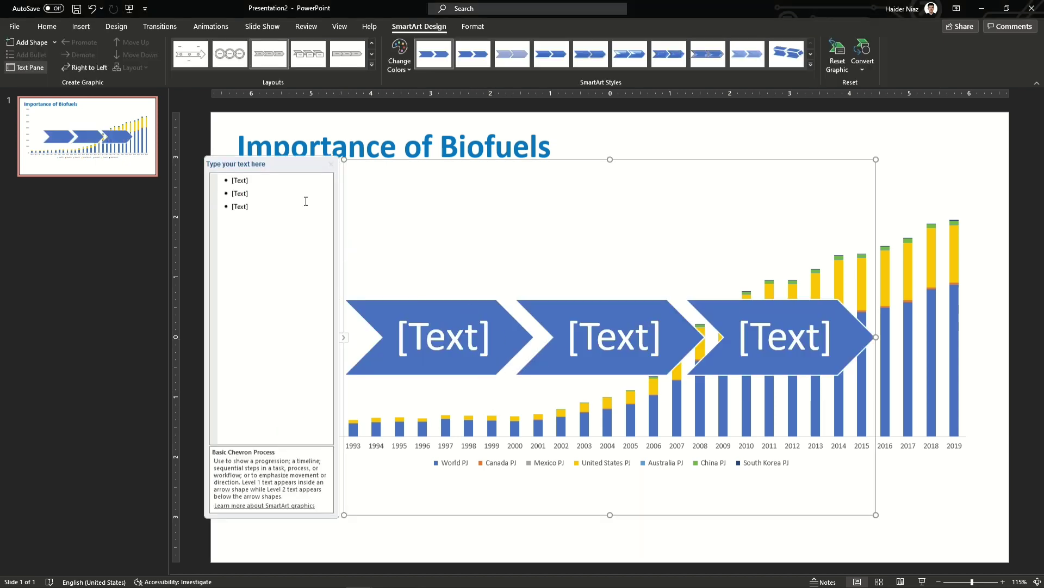
# - Enter 'Will help combat climate changes' and 'Reduce Energy Prices', then move the graphic toward the bottom
pyautogui.click(278, 182)
pyautogui.write('Will help combat climate changes')
pyautogui.press('Down')
pyautogui.write('Reduce Energy P')
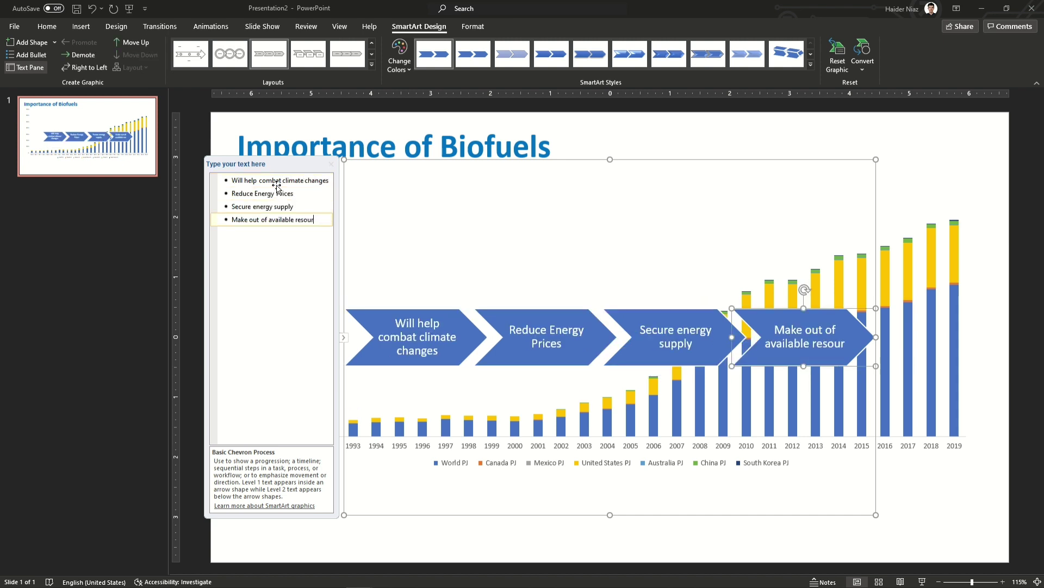
pyautogui.write('es')
pyautogui.moveTo(609, 162); pyautogui.dragTo(609, 389)
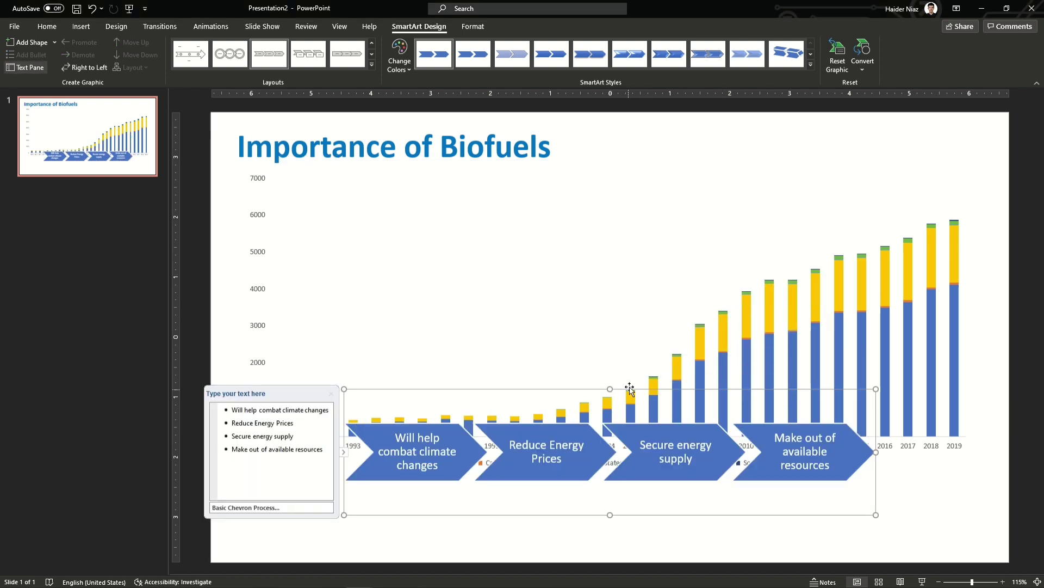
pyautogui.click(630, 387)
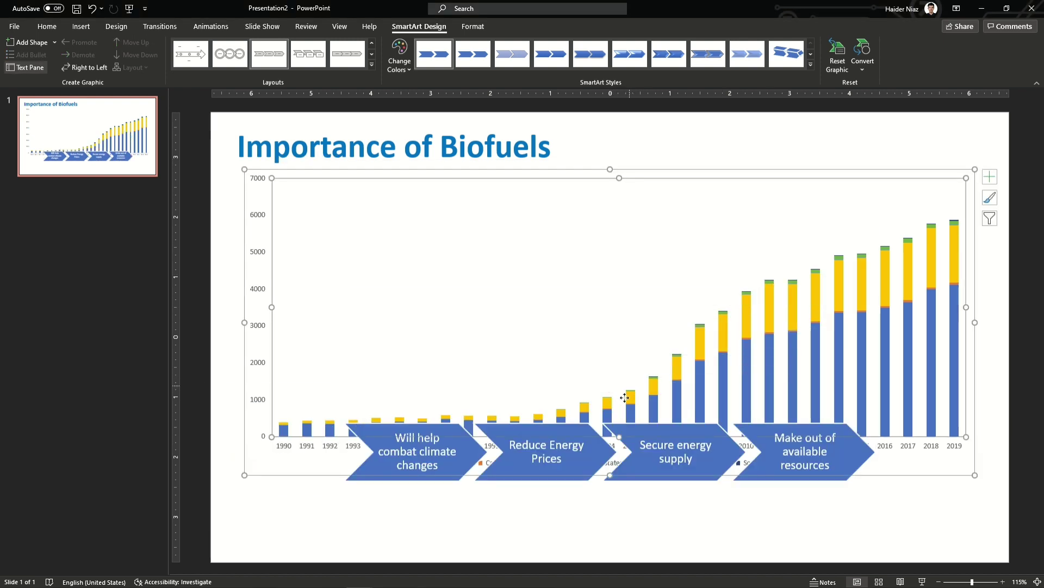
# - Shrink the chevrons into a strip below the chart and apply the Colorful orange-grey-yellow-blue scheme
pyautogui.click(672, 480)
pyautogui.moveTo(603, 390); pyautogui.dragTo(604, 487)
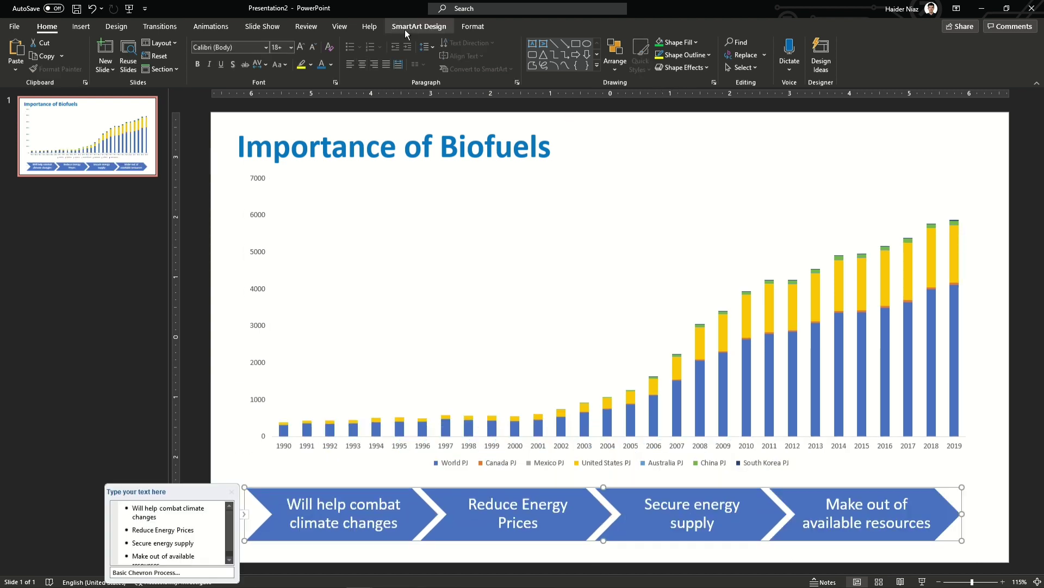
pyautogui.click(413, 26)
pyautogui.click(400, 55)
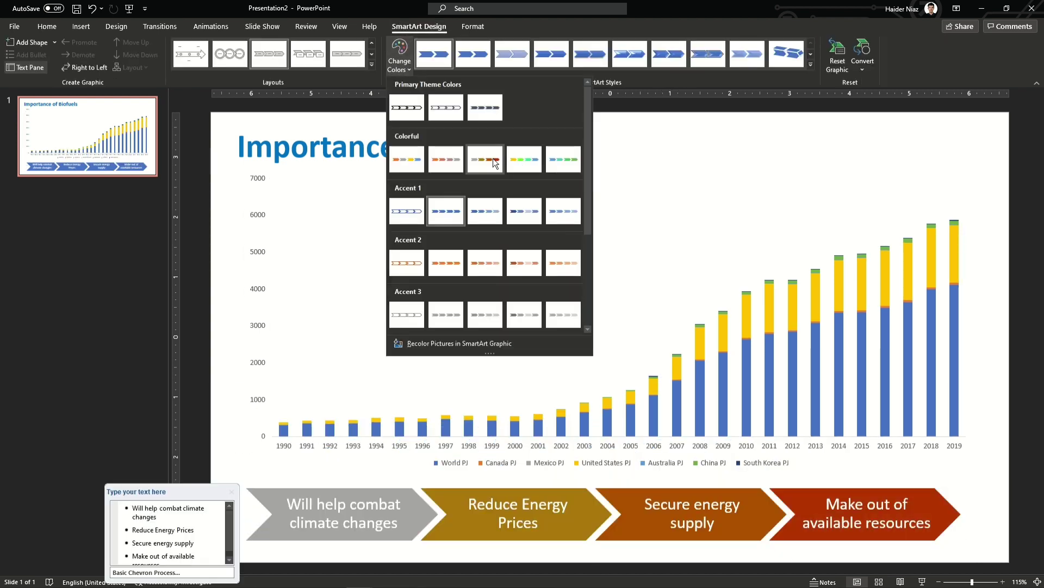
pyautogui.click(407, 159)
pyautogui.click(403, 155)
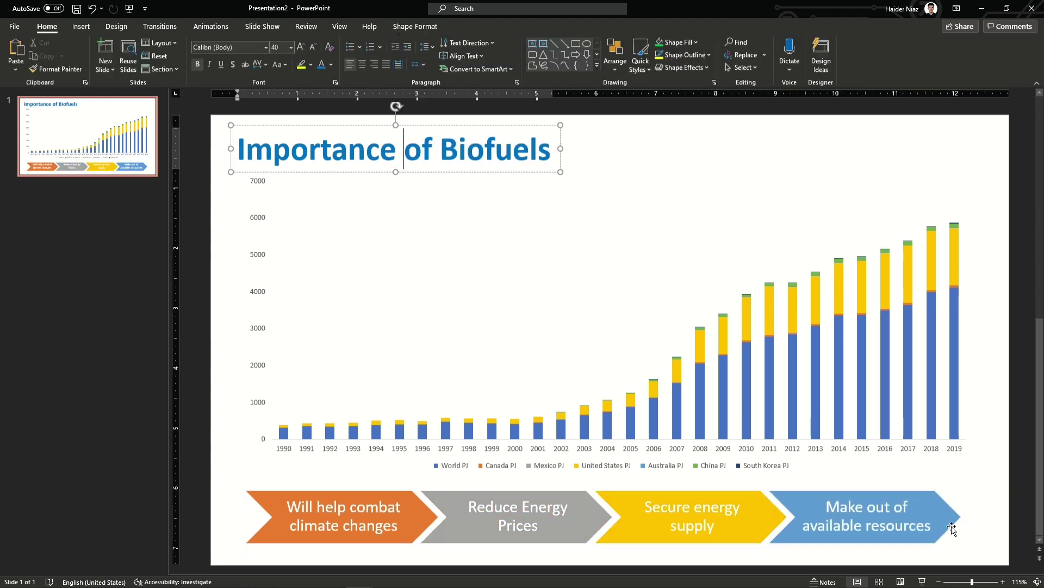
pyautogui.click(332, 65)
pyautogui.press('Escape')
# - Make all chevron text bold and decrease it to 16 pt
pyautogui.click(476, 514)
pyautogui.click(476, 504)
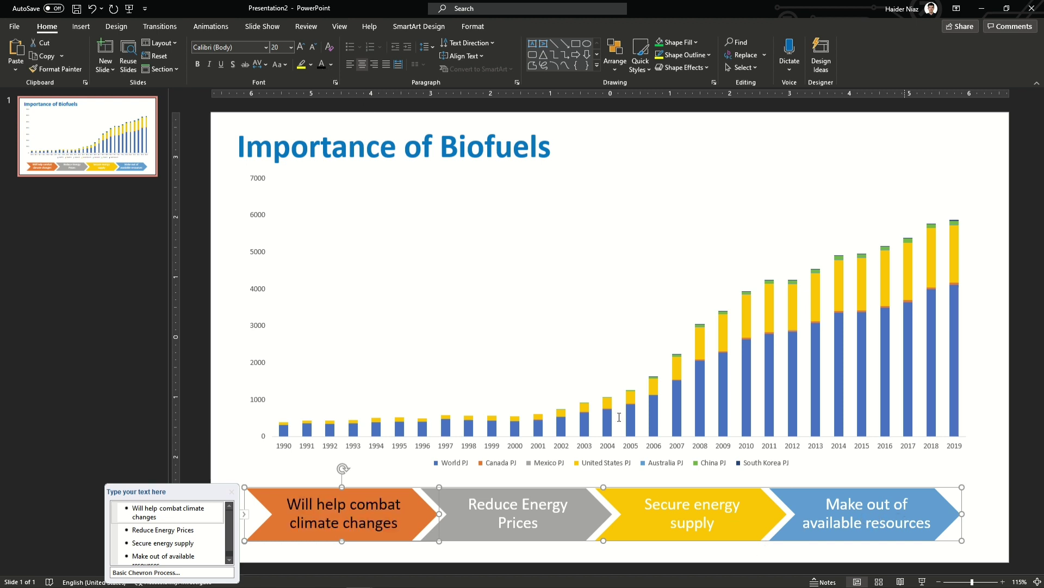
pyautogui.press('Tab')
pyautogui.press('Tab')
pyautogui.press('Tab')
pyautogui.press('Escape')
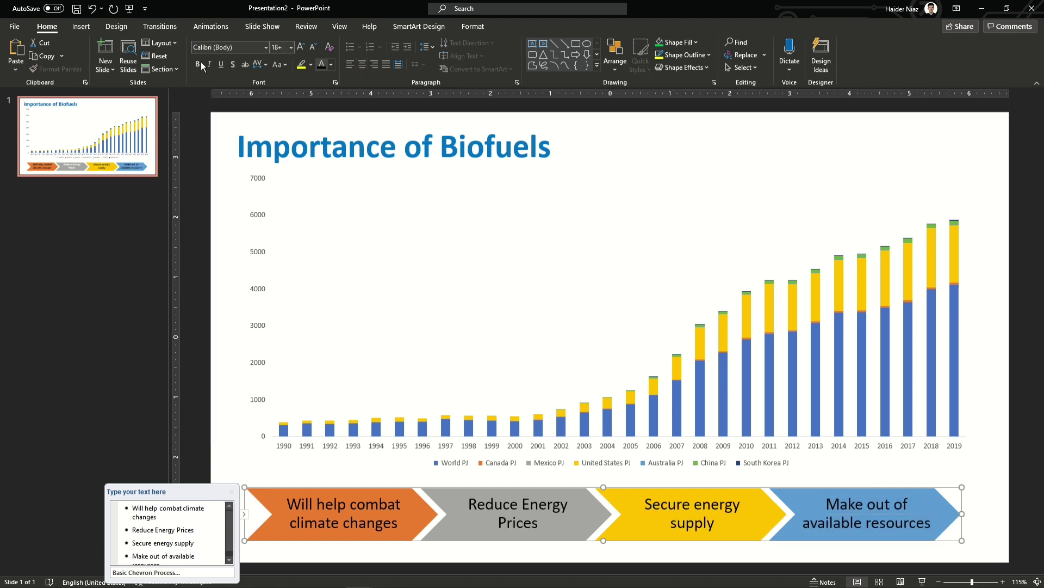
pyautogui.click(198, 64)
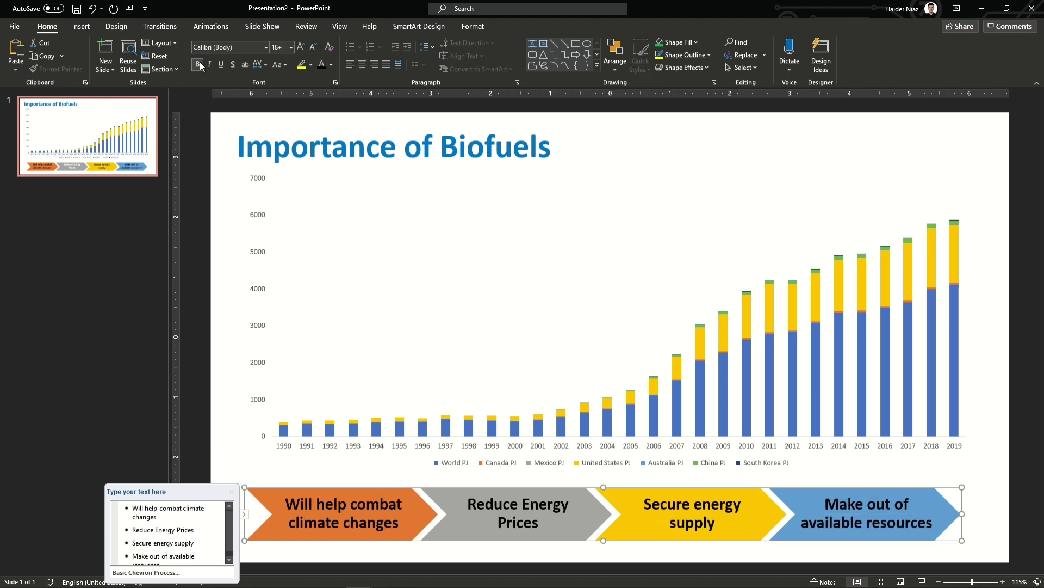
pyautogui.click(313, 48)
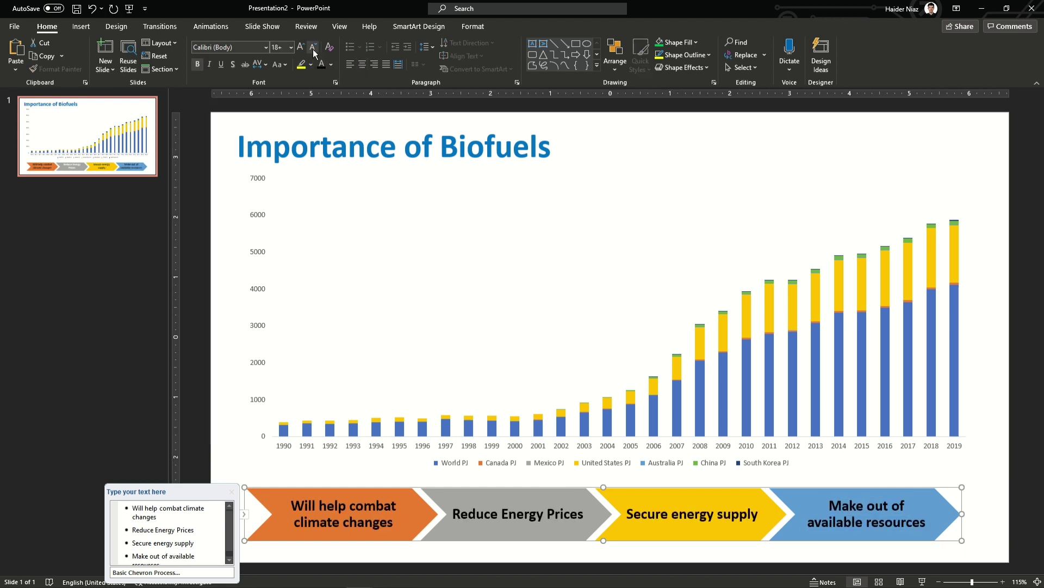
pyautogui.click(1003, 452)
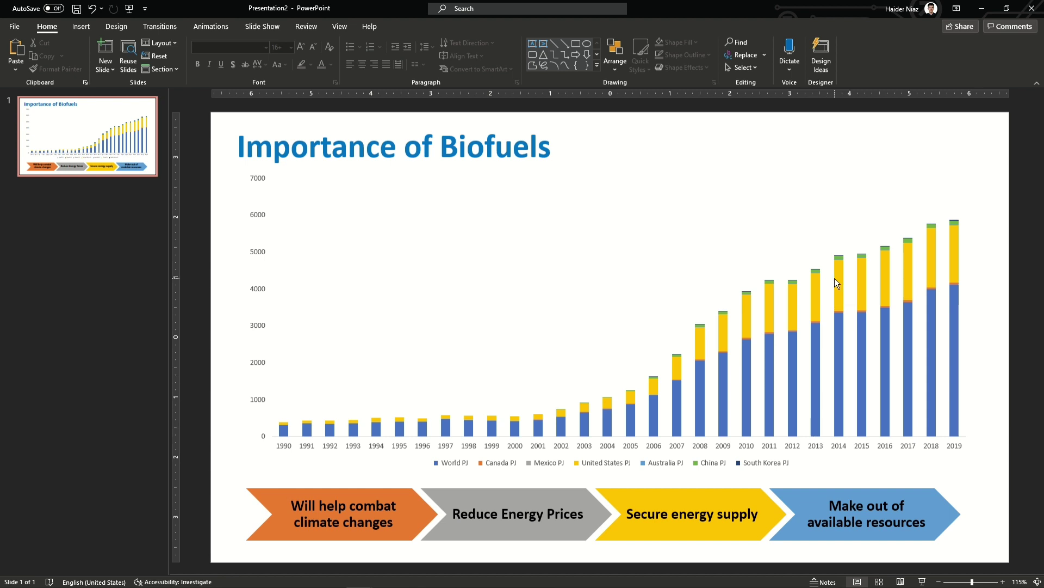
# - Select the United States and China PJ series and then the chart legend
pyautogui.click(840, 265)
pyautogui.click(841, 258)
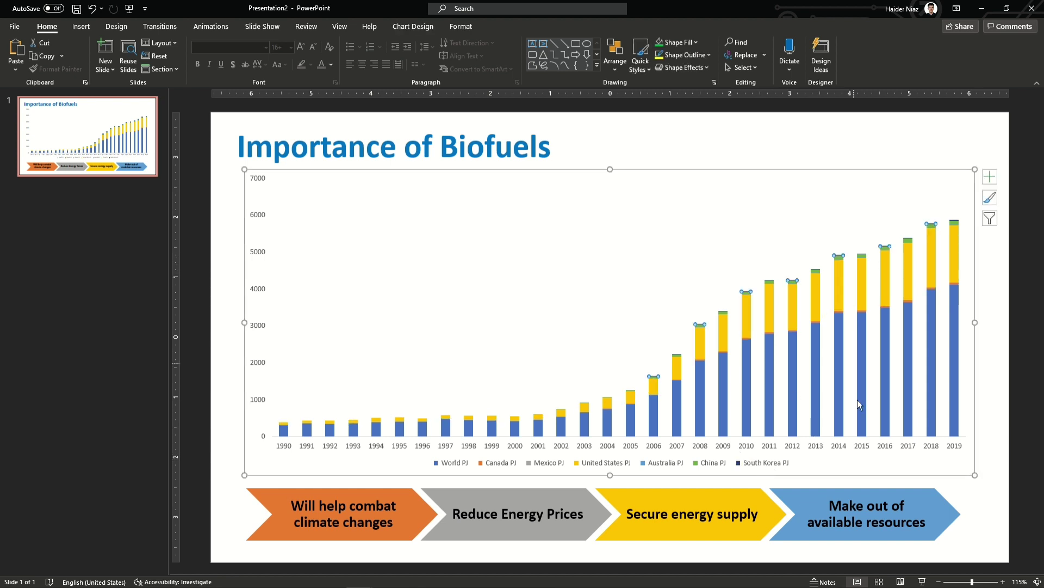
pyautogui.click(774, 464)
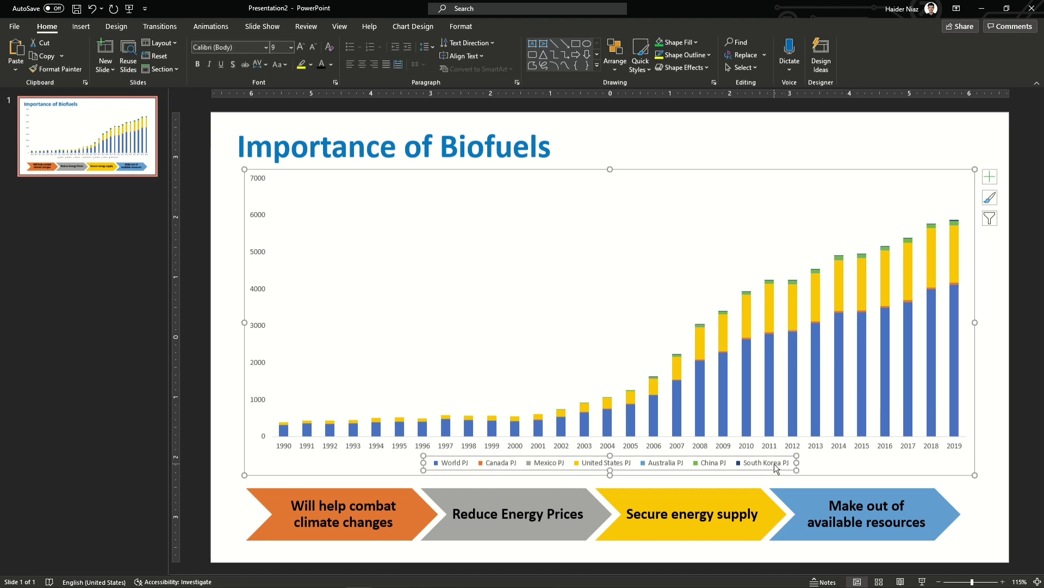
# - Use Edit Data > Edit Data in Excel from the chart's plot-area context menu
pyautogui.click(758, 251)
pyautogui.rightClick(738, 225)
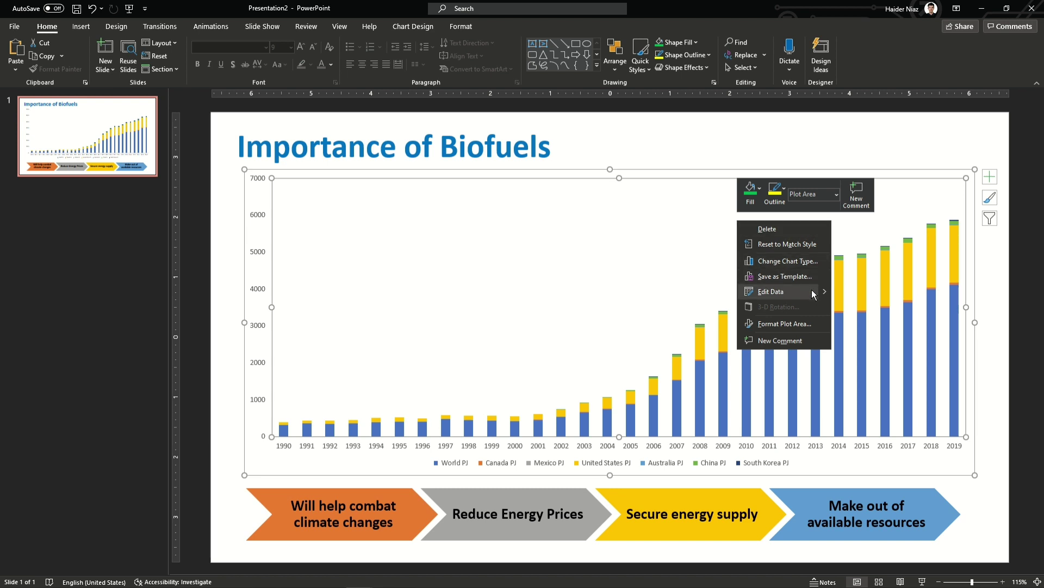
pyautogui.moveTo(824, 292)
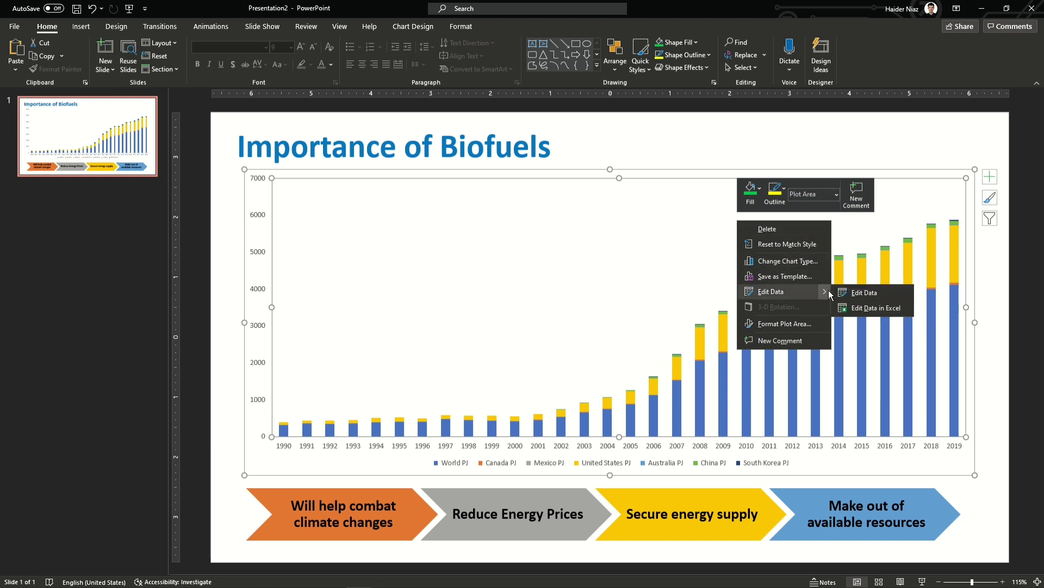
pyautogui.click(850, 308)
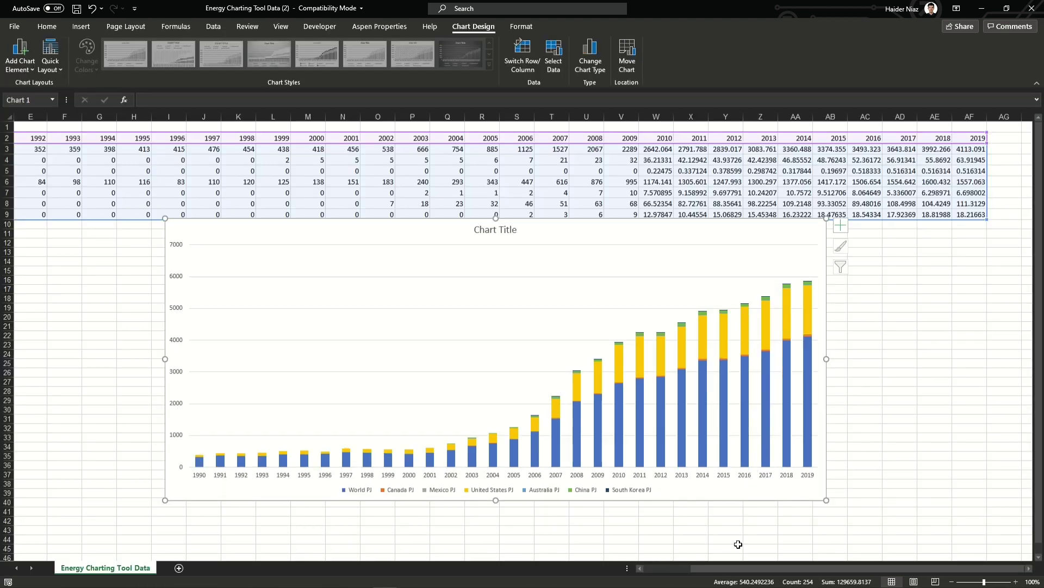
# - Delete the PJ unit column B from the chart's Excel data sheet
pyautogui.moveTo(738, 569); pyautogui.dragTo(626, 569)
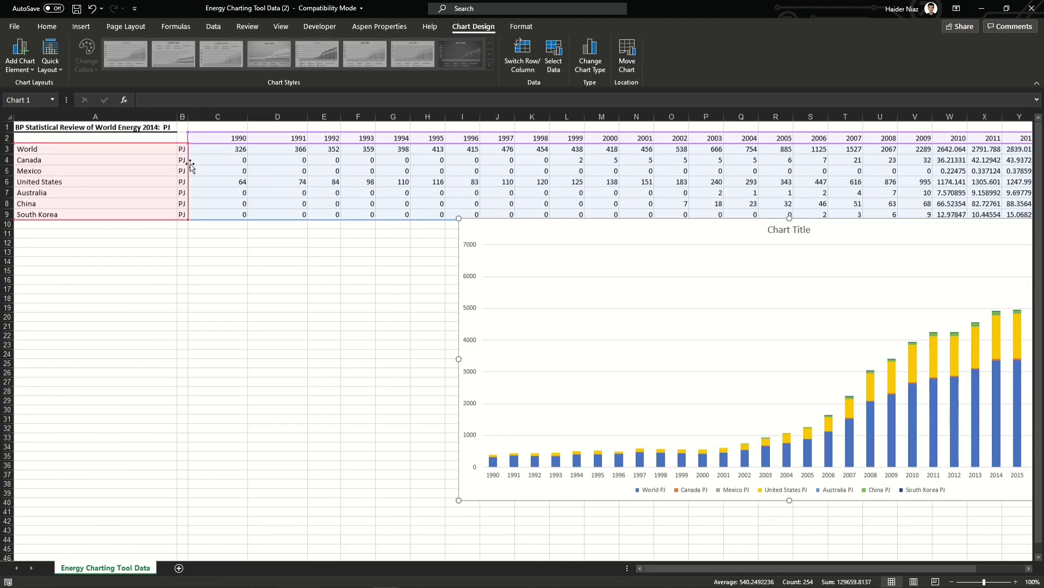
pyautogui.click(182, 116)
pyautogui.rightClick(183, 117)
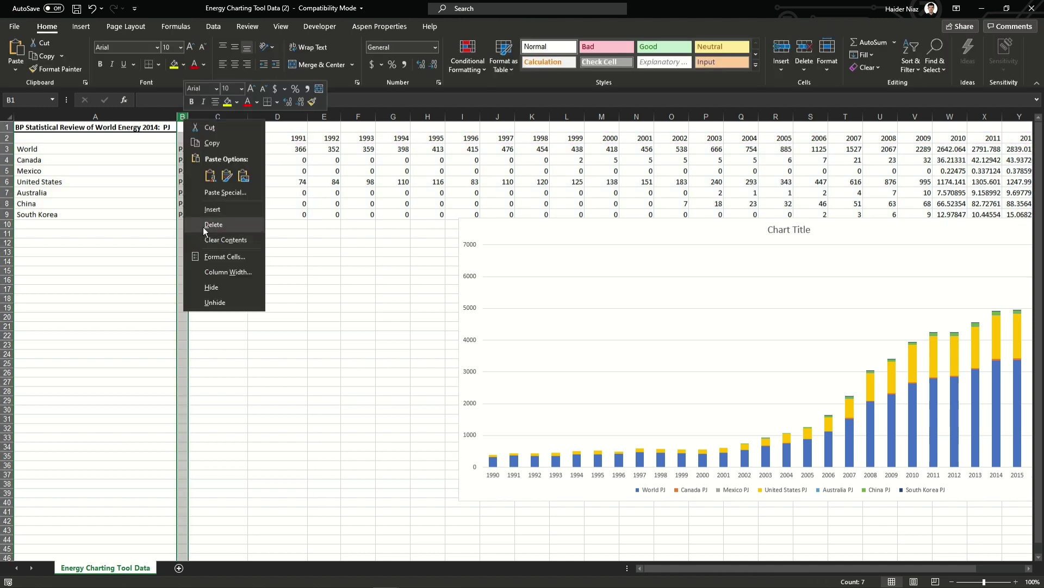
pyautogui.click(202, 228)
pyautogui.click(267, 252)
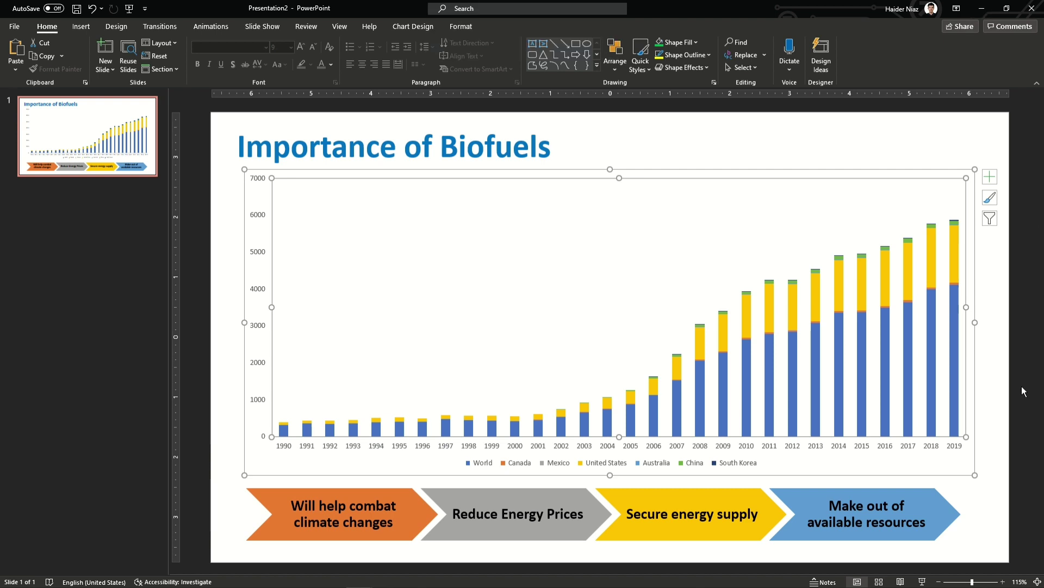
# - Move the legend to the top of the plot area and narrow it into one column
pyautogui.click(741, 463)
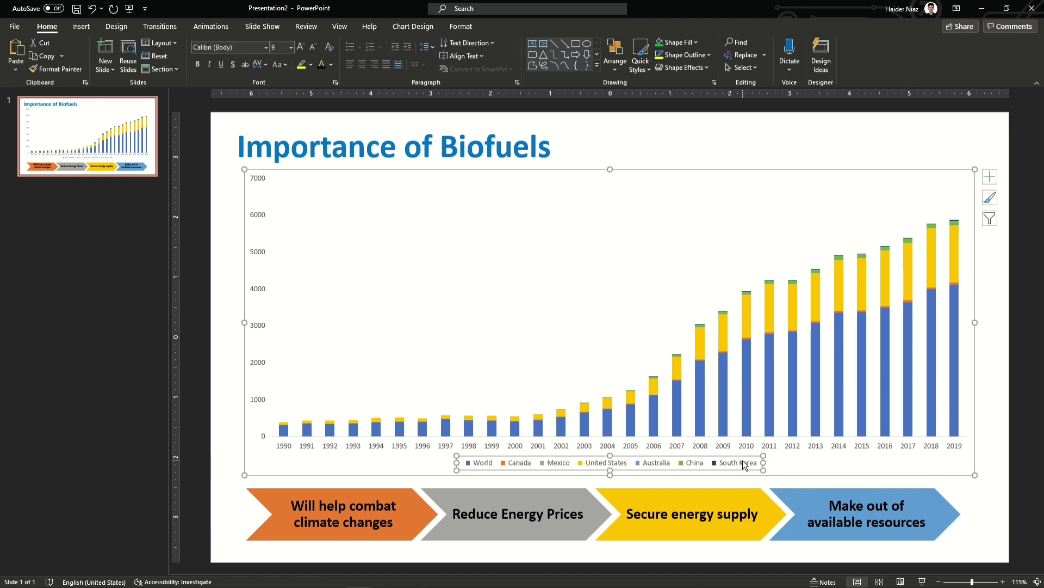
pyautogui.moveTo(743, 460); pyautogui.dragTo(428, 214)
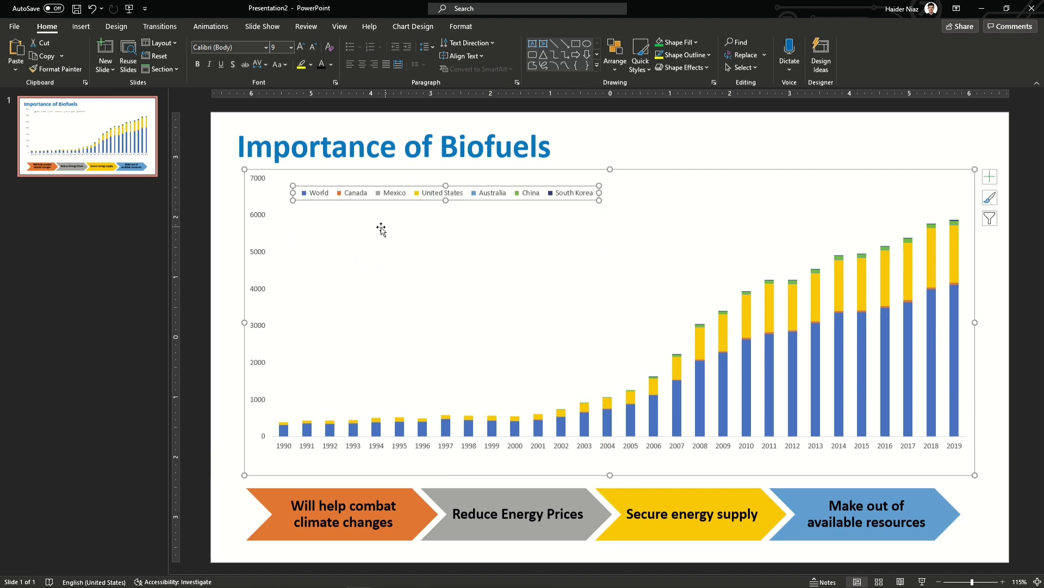
pyautogui.moveTo(359, 202); pyautogui.dragTo(358, 268)
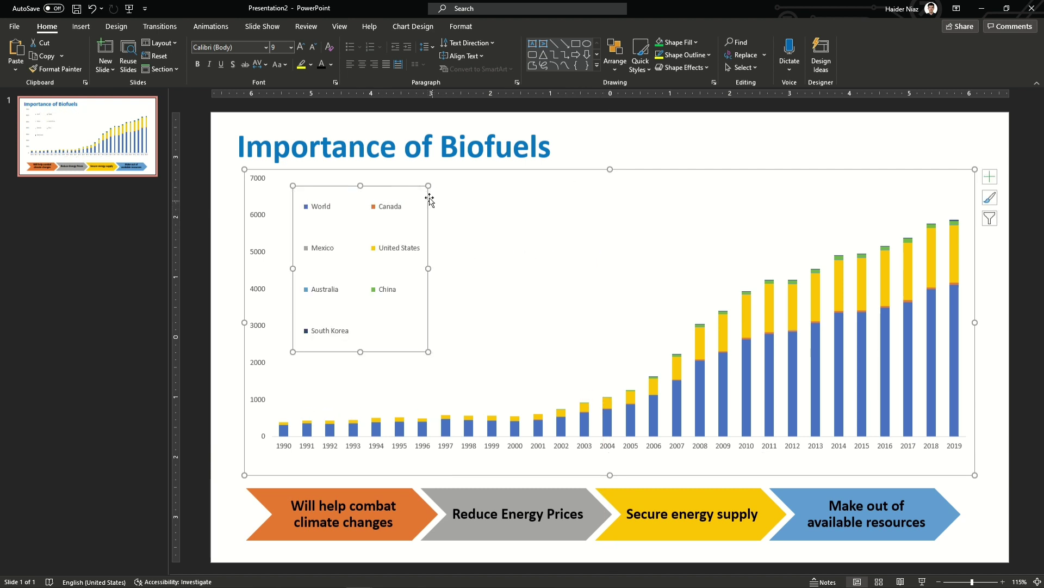
pyautogui.moveTo(428, 268); pyautogui.dragTo(388, 265)
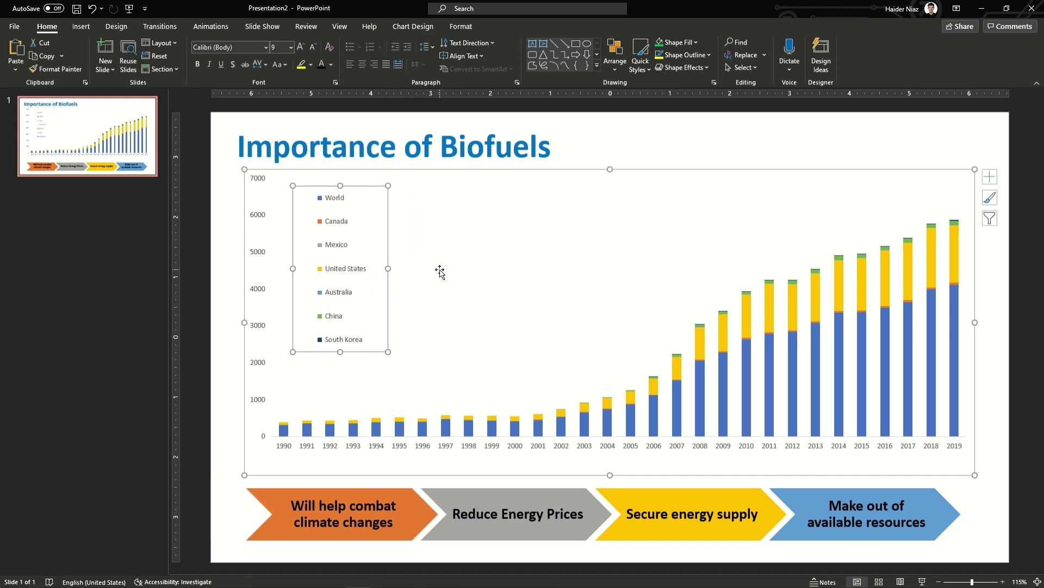
# - Set the legend text to 16 pt and fit the legend at the chart's top-left corner
pyautogui.click(301, 47)
pyautogui.click(301, 48)
pyautogui.click(301, 48)
pyautogui.click(300, 47)
pyautogui.click(301, 48)
pyautogui.click(301, 48)
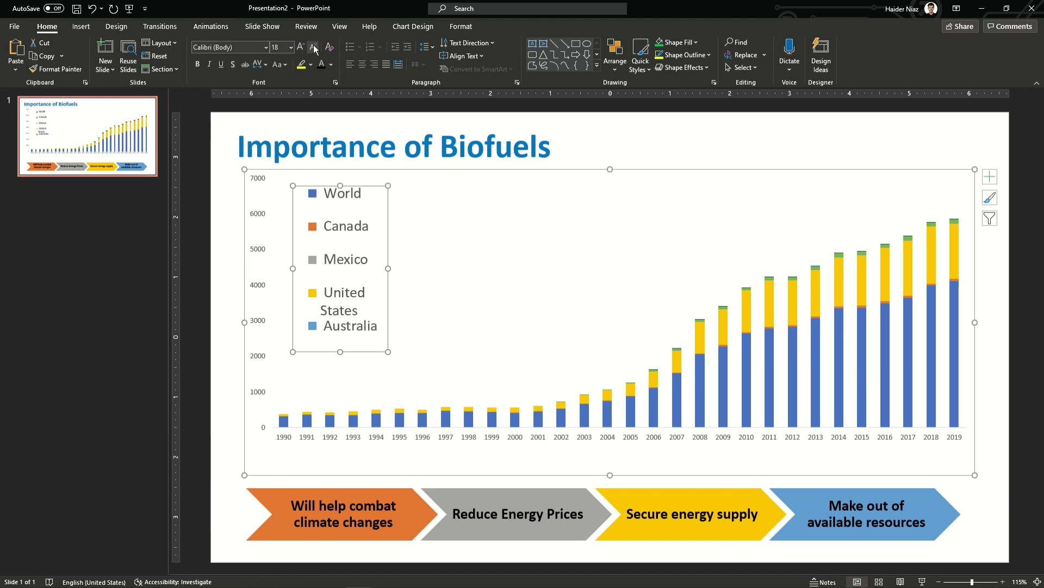
pyautogui.click(313, 48)
pyautogui.moveTo(339, 352); pyautogui.dragTo(341, 298)
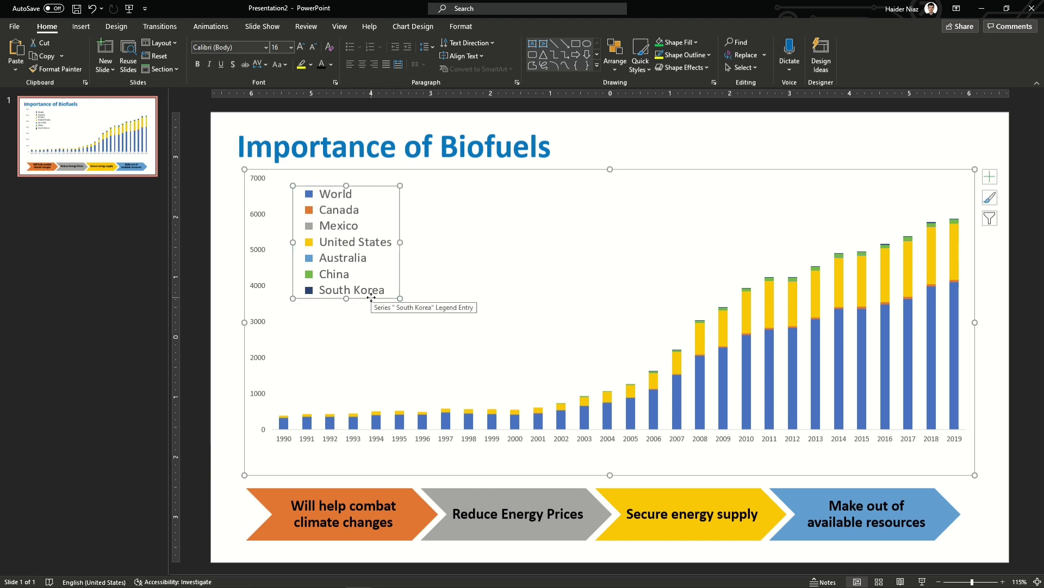
pyautogui.moveTo(373, 301); pyautogui.dragTo(365, 292)
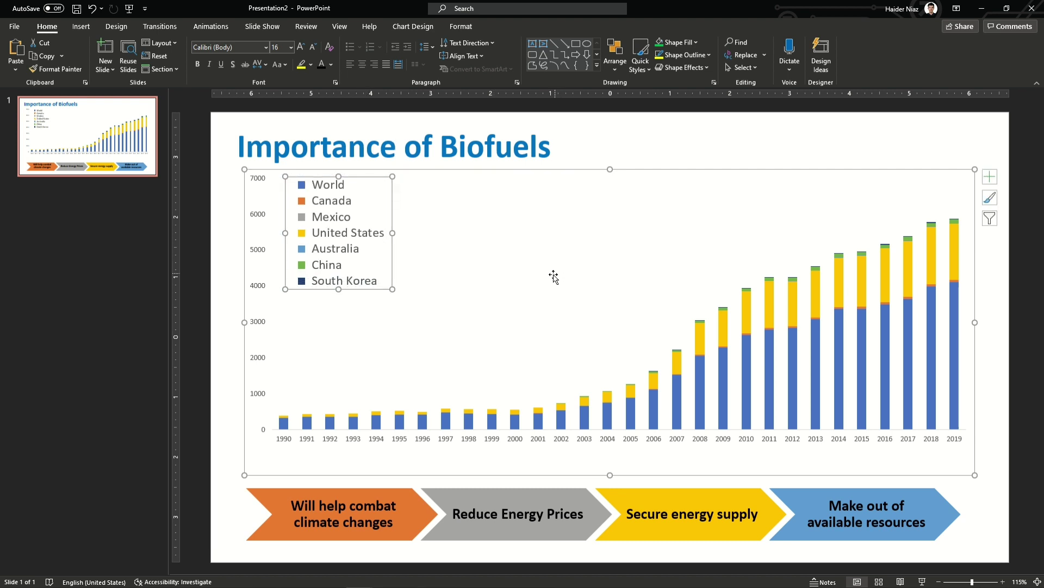
pyautogui.click(990, 176)
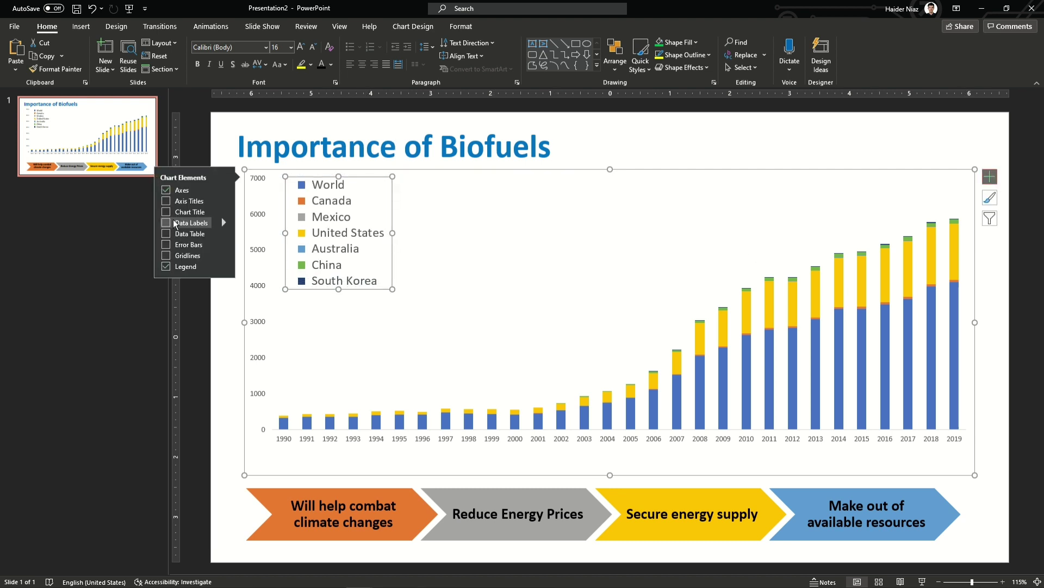
# - Turn on Axis Titles so both chart axes show placeholder 'Axis Title' labels
pyautogui.click(167, 203)
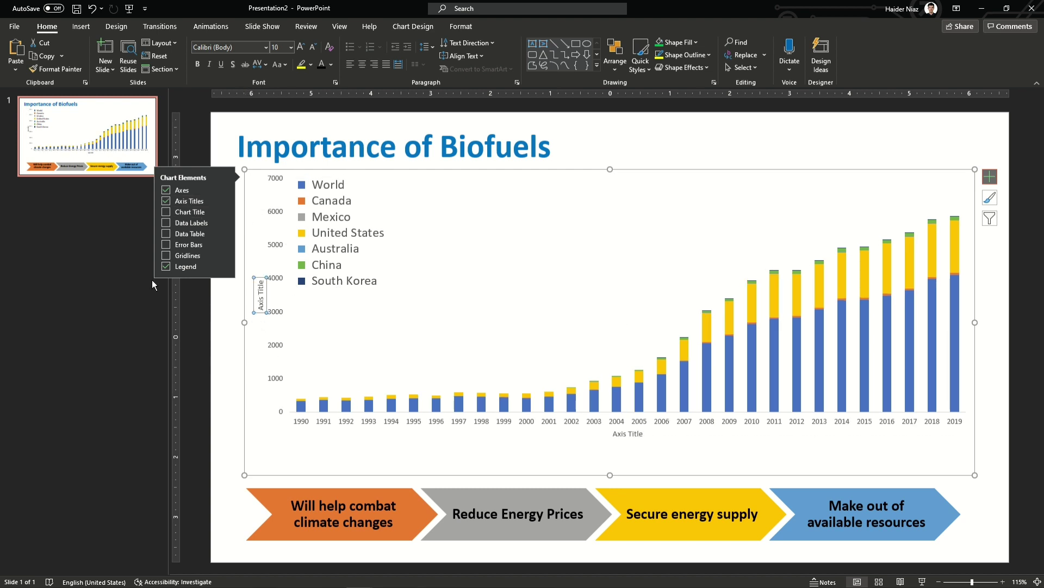
pyautogui.click(225, 200)
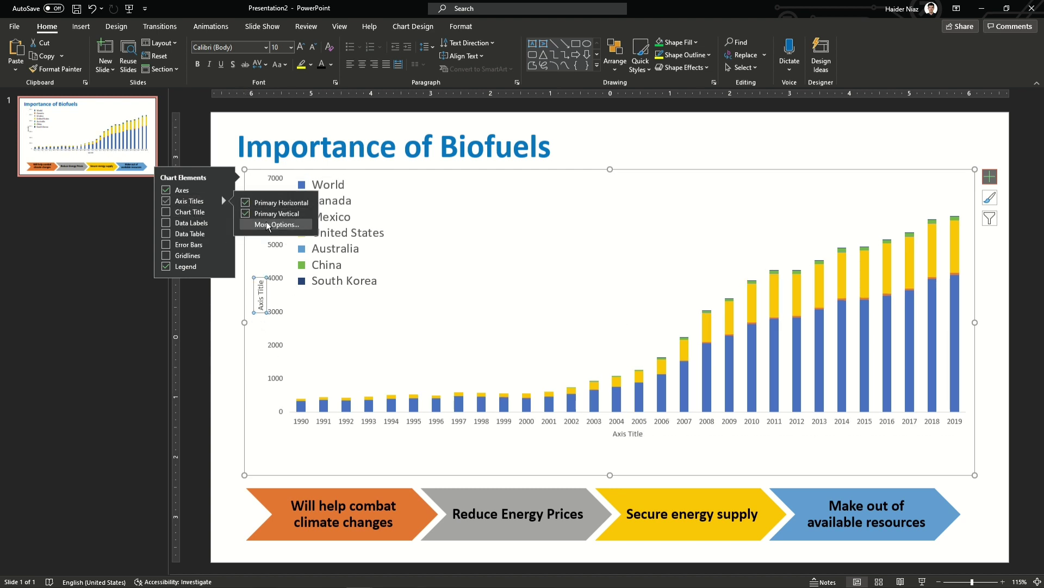
pyautogui.click(1017, 278)
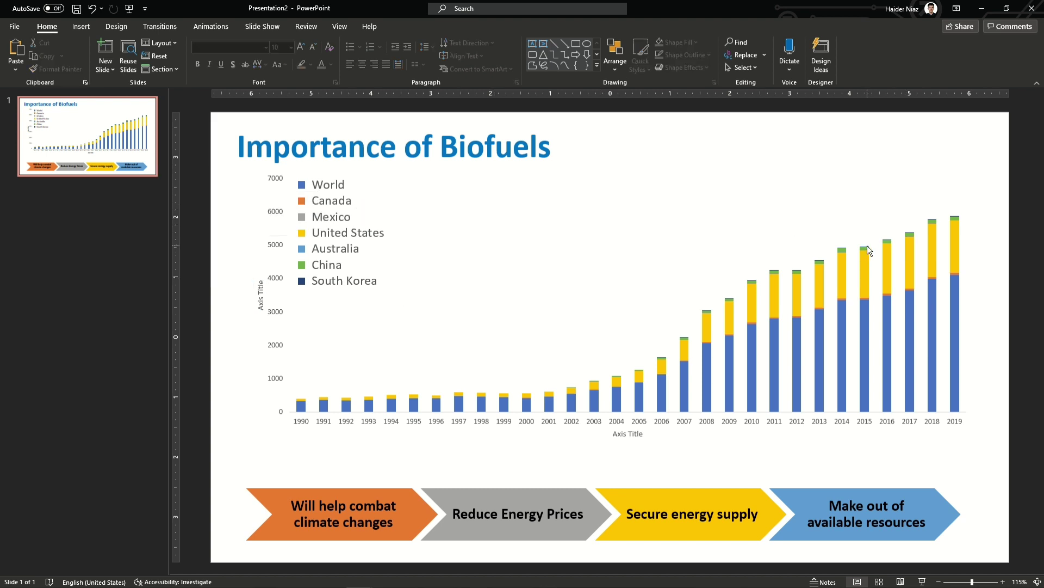
pyautogui.click(868, 273)
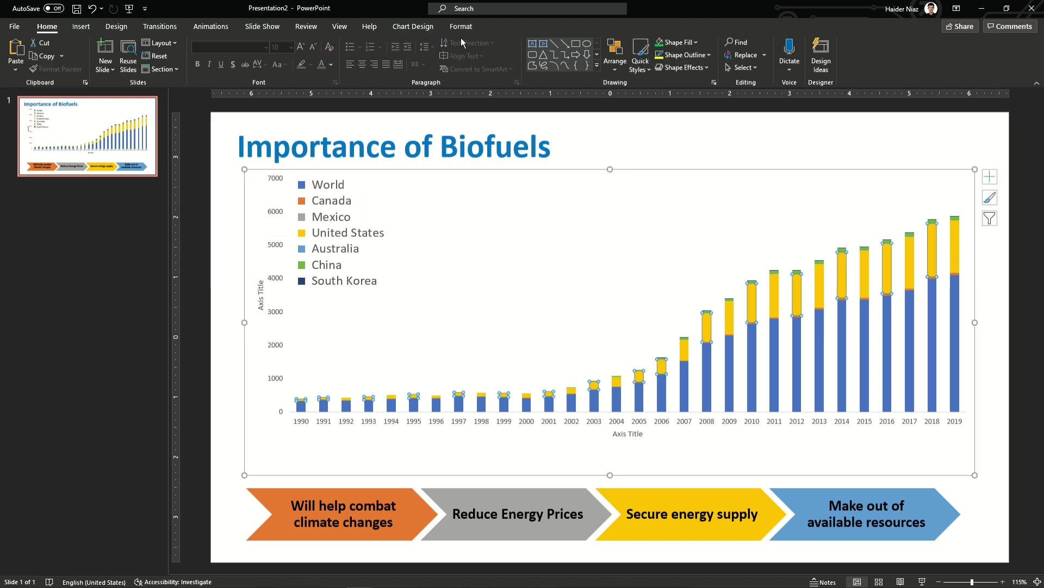
pyautogui.click(421, 29)
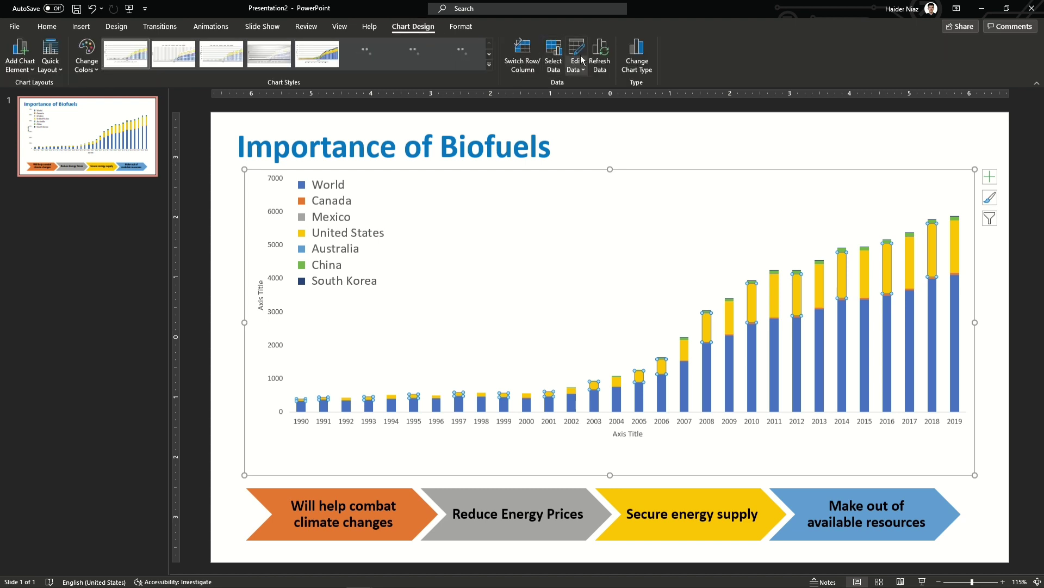
# - Make the chart a combo with South Korea as a line with markers on the secondary axis
pyautogui.click(631, 56)
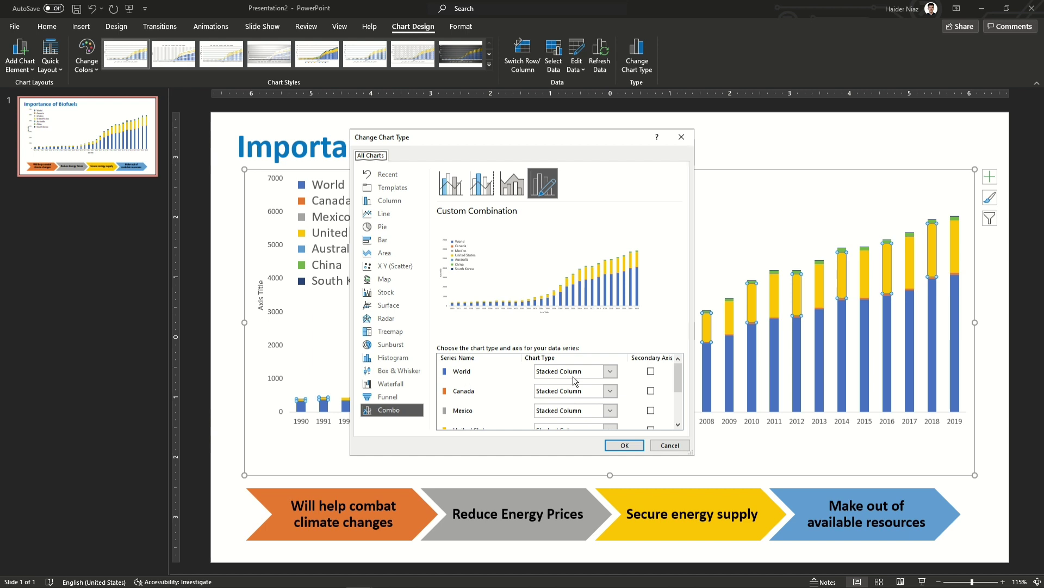
pyautogui.scroll(-3, 647, 424)
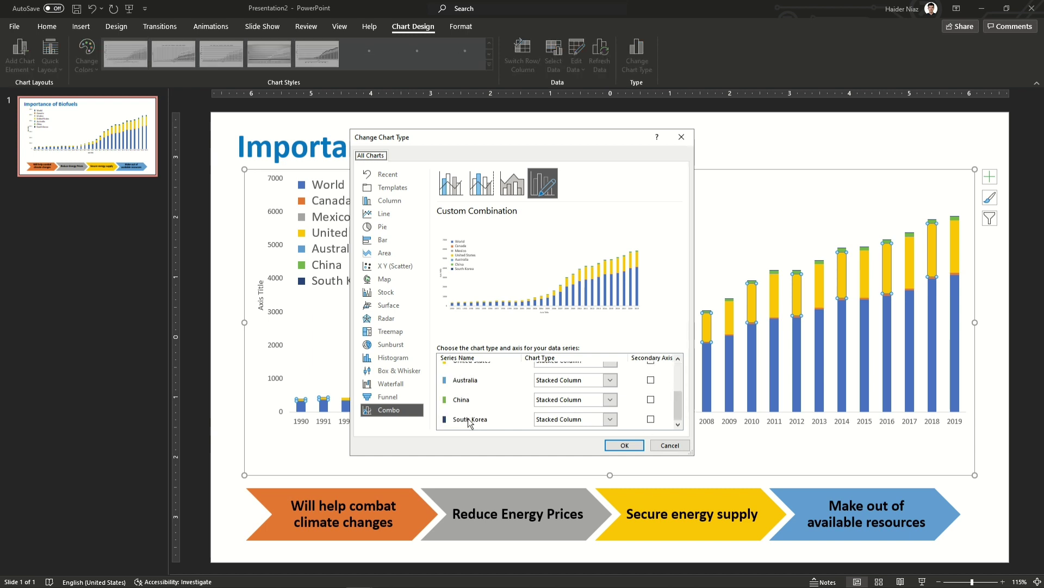
pyautogui.click(651, 418)
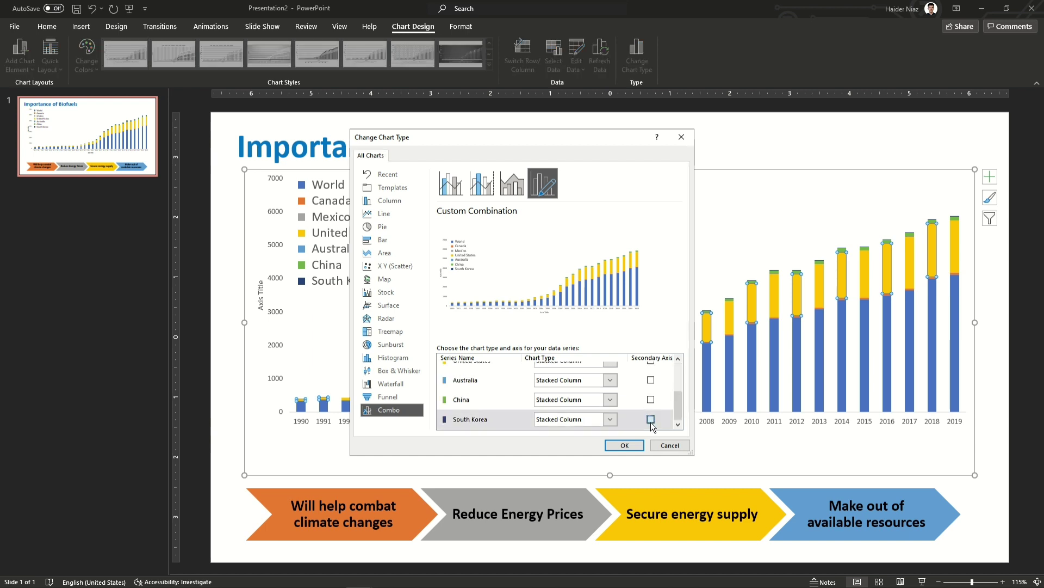
pyautogui.click(615, 423)
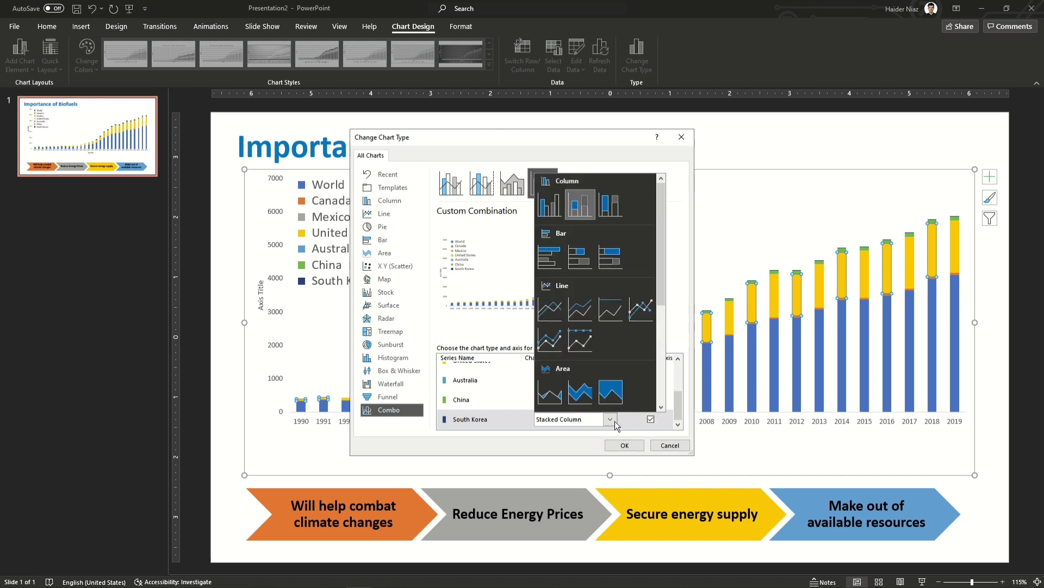
pyautogui.click(642, 310)
pyautogui.click(624, 445)
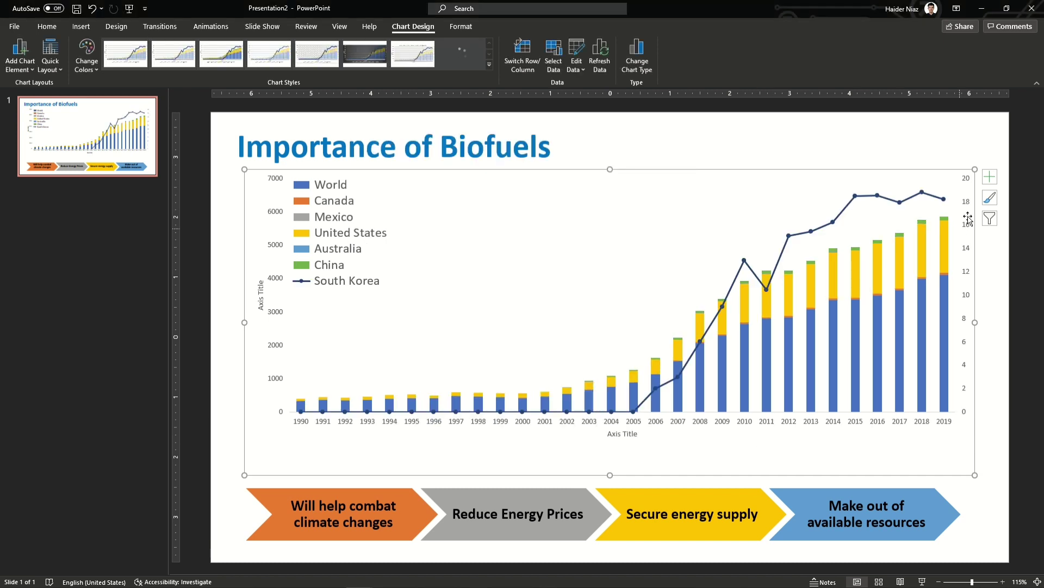
# - Add a secondary vertical axis title and delete the horizontal axis title
pyautogui.click(990, 177)
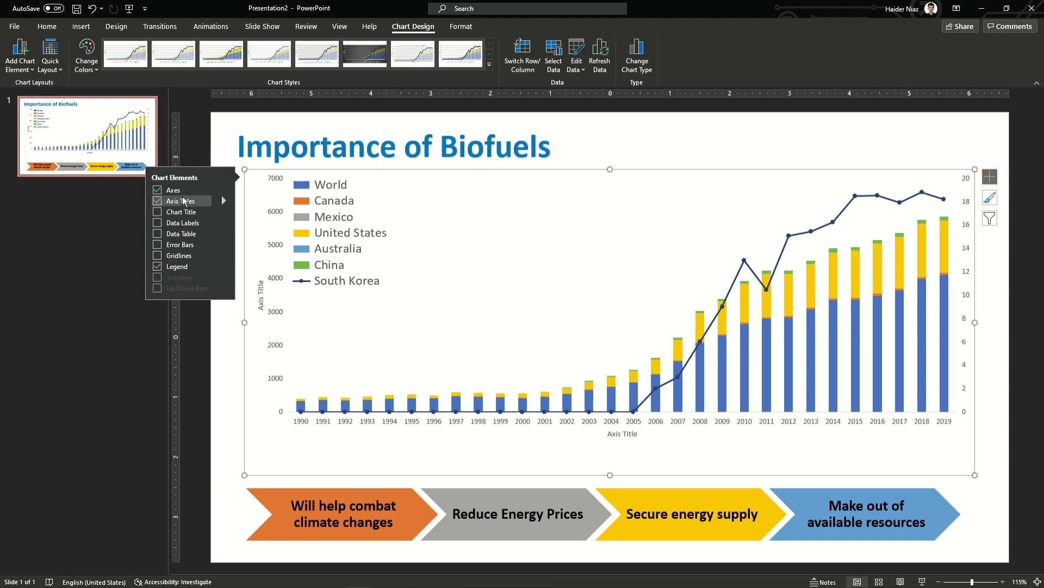
pyautogui.click(157, 201)
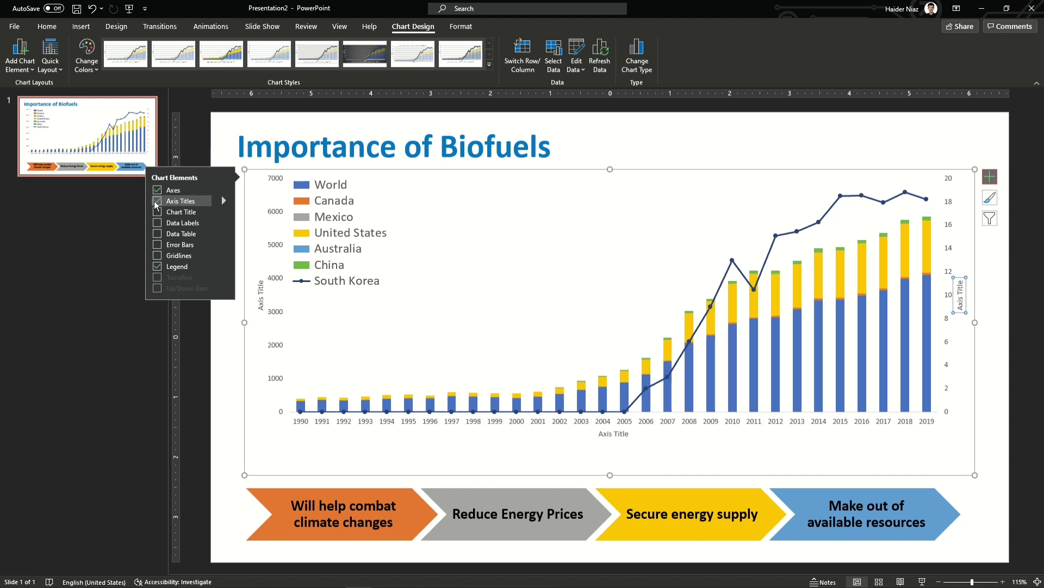
pyautogui.click(627, 438)
pyautogui.press('Delete')
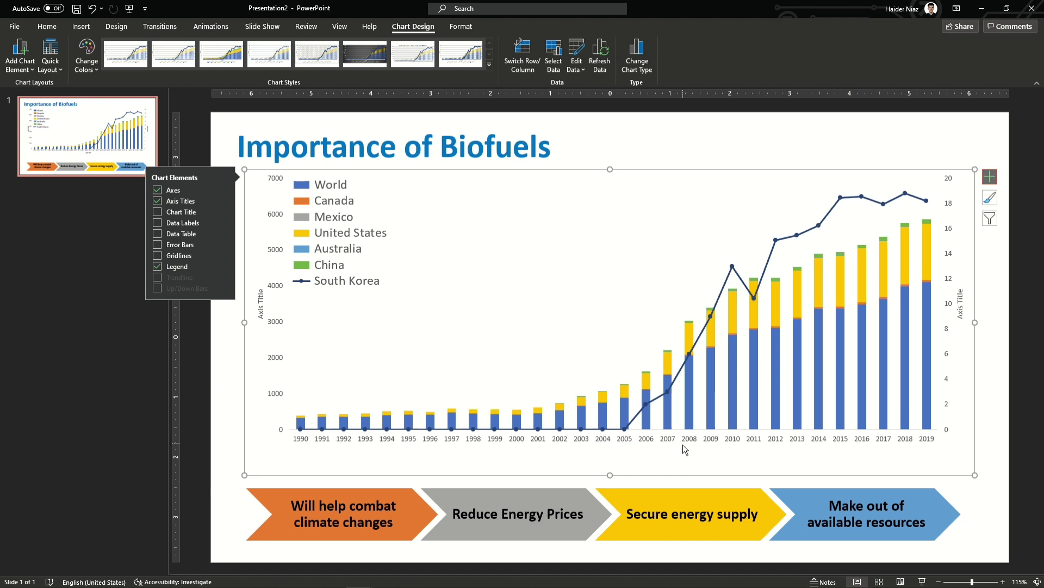
# - Stretch the plot area down and increase the chart's text size to 16
pyautogui.click(624, 228)
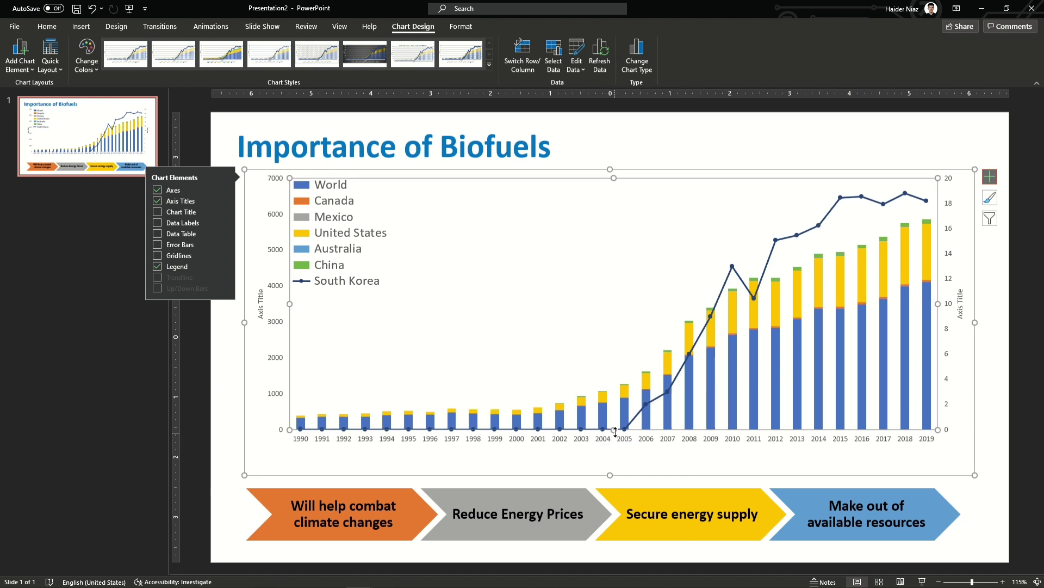
pyautogui.moveTo(614, 432); pyautogui.dragTo(638, 457)
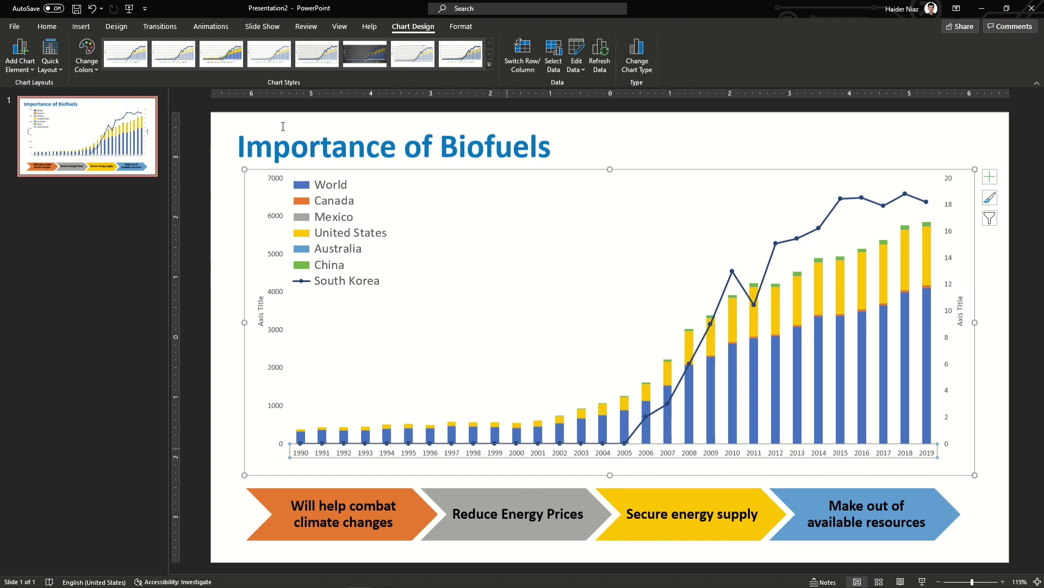
pyautogui.click(46, 26)
pyautogui.click(300, 47)
pyautogui.click(300, 47)
pyautogui.click(300, 47)
pyautogui.click(300, 47)
pyautogui.click(300, 46)
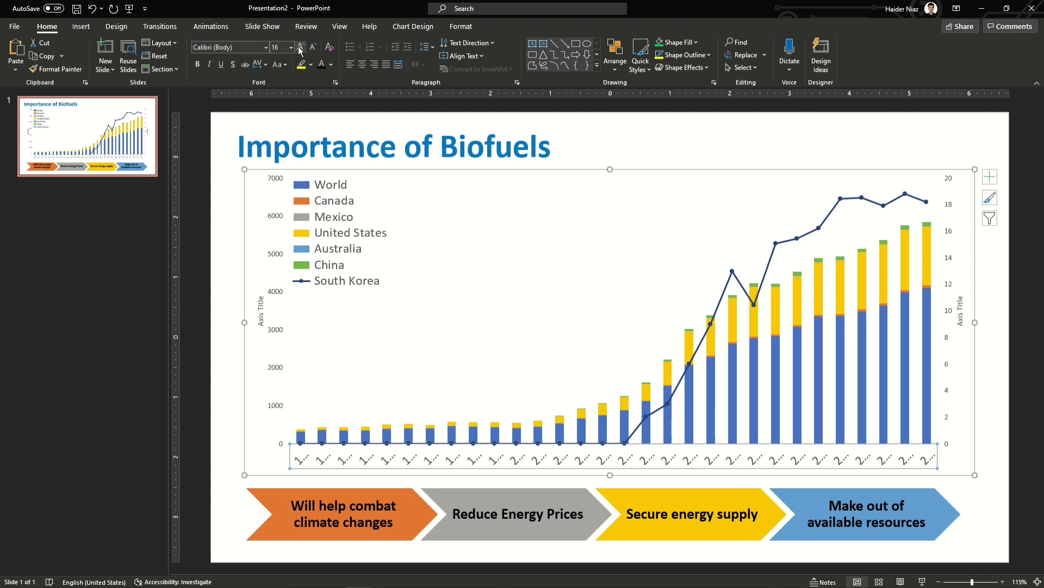